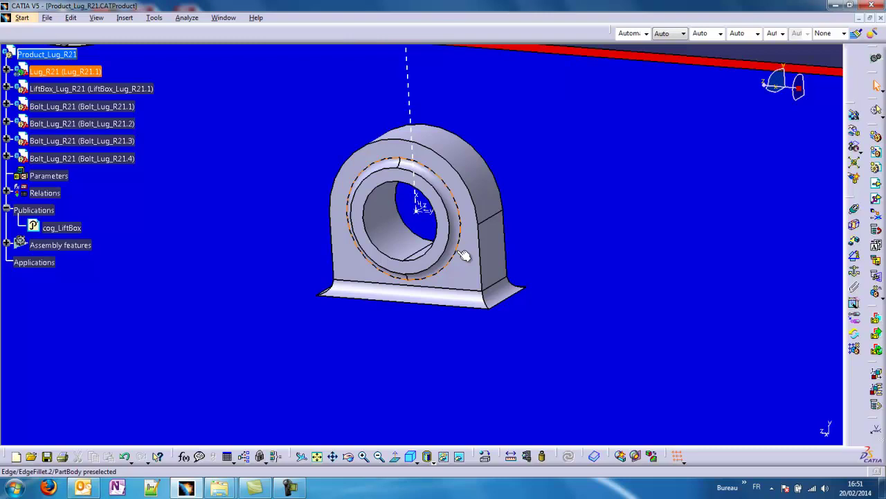
- Examine the lifting box assembly from several sides, including the lug, its cover plate and the corner bolts
middle_drag(421, 208, 441, 393)
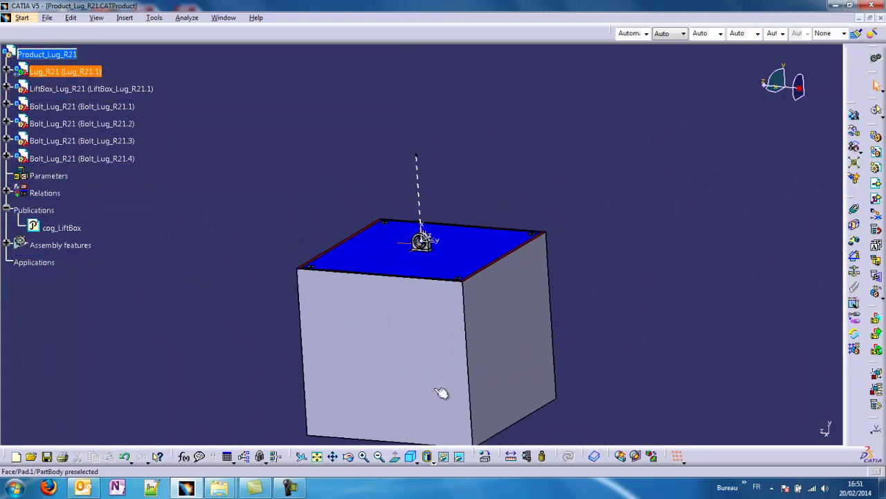
middle_click(436, 292)
middle_drag(449, 301, 431, 338)
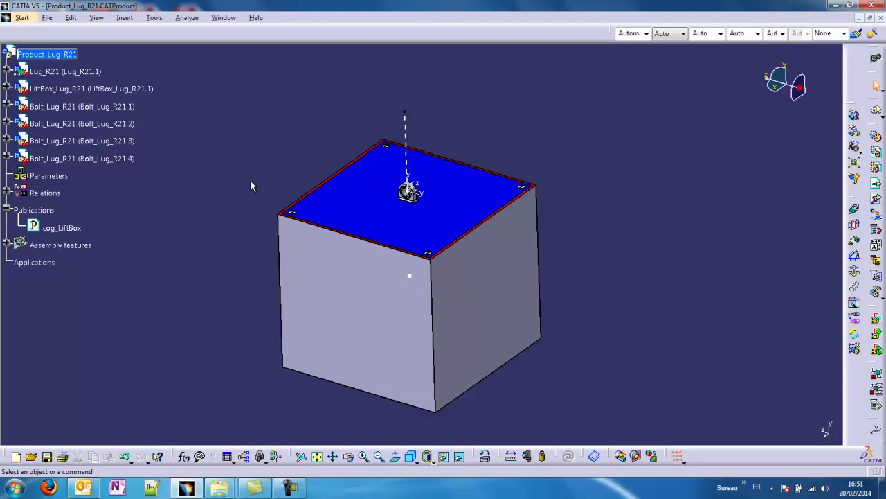
drag(236, 187, 642, 424)
middle_drag(556, 353, 251, 141)
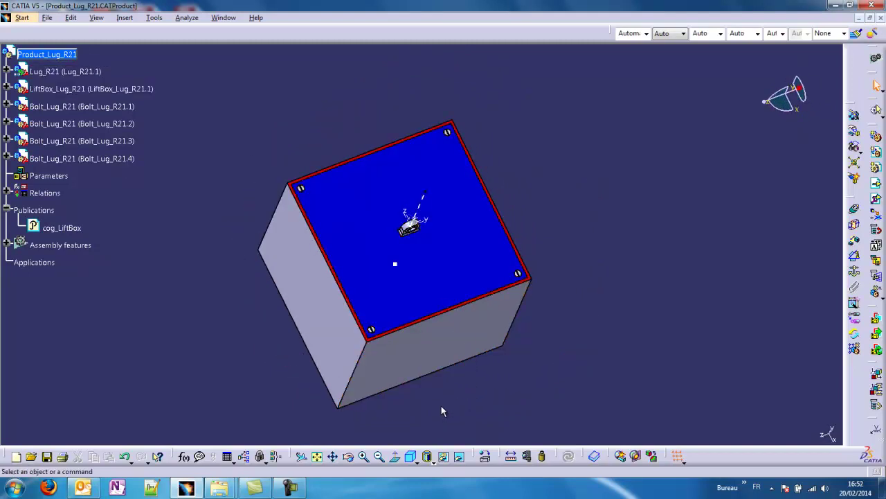
middle_drag(431, 414, 266, 260)
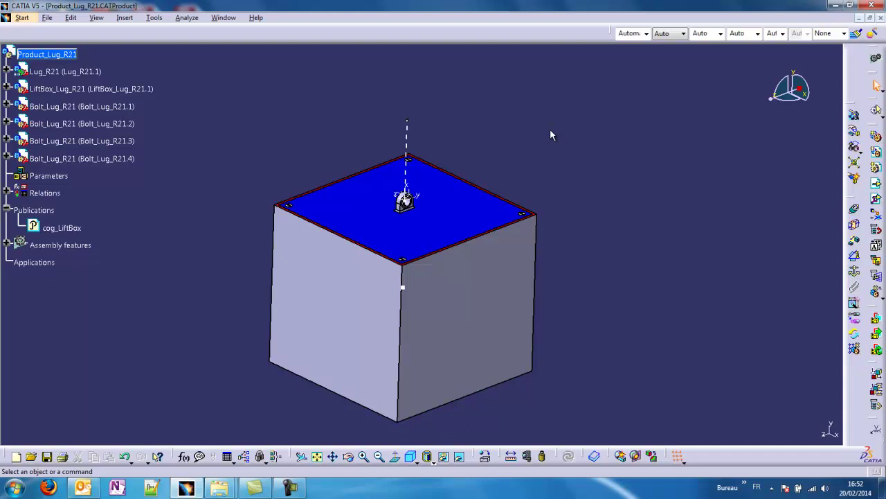
middle_click(407, 204)
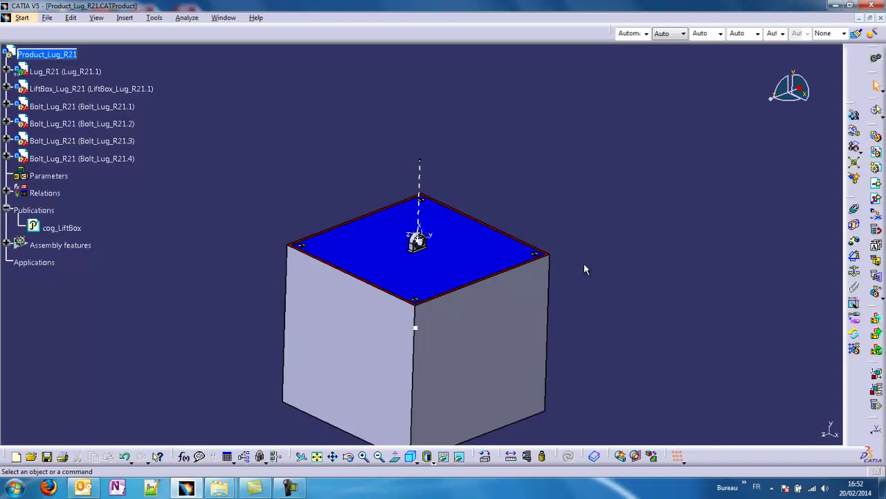
- Hide the LiftBox_Lug_R21 part and the four Bolt_Lug_R21 parts in the assembly
click(97, 89)
shift+click(97, 159)
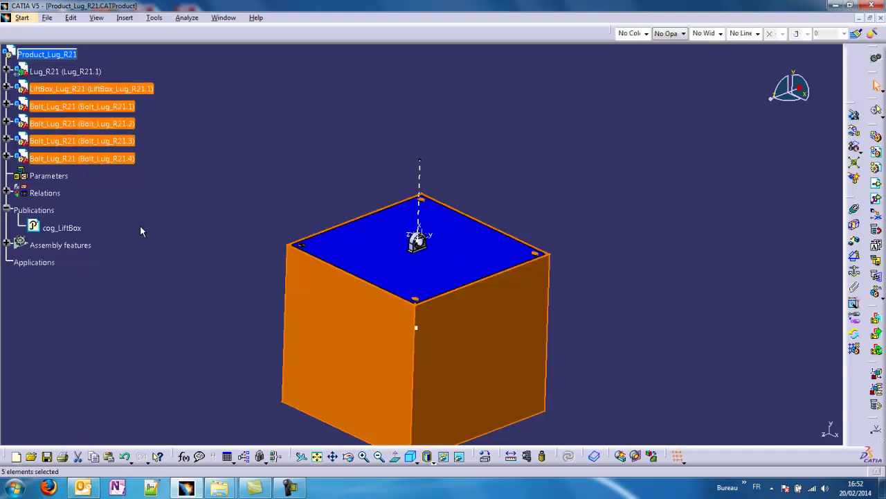
key(ctrl+h)
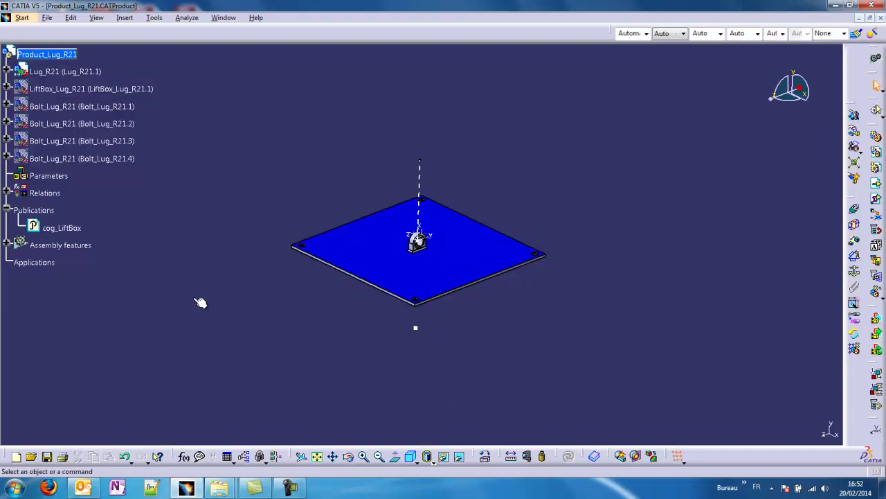
- Highlight the Lug_R21 part and inspect its plate and central lug up close
click(69, 72)
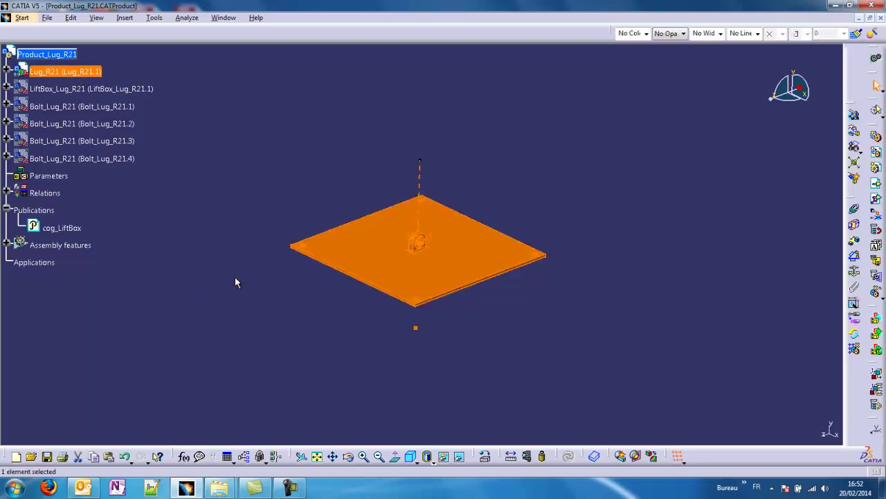
middle_click(413, 249)
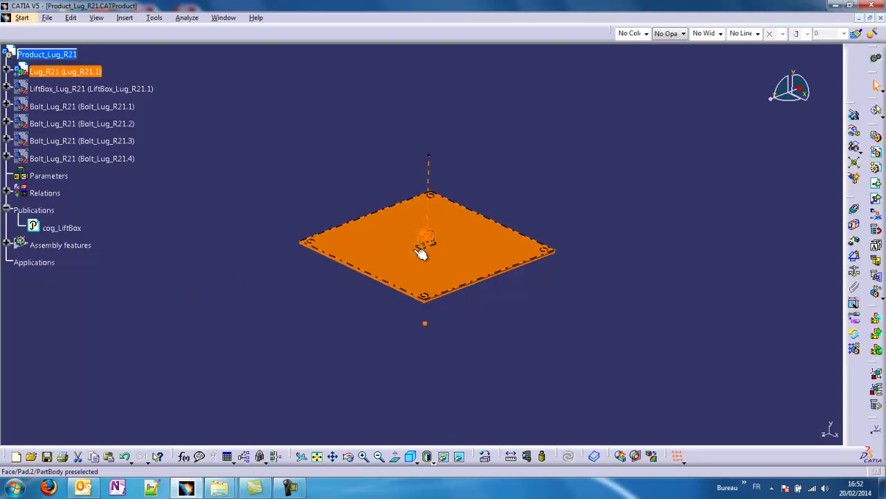
middle_drag(514, 354, 471, 267)
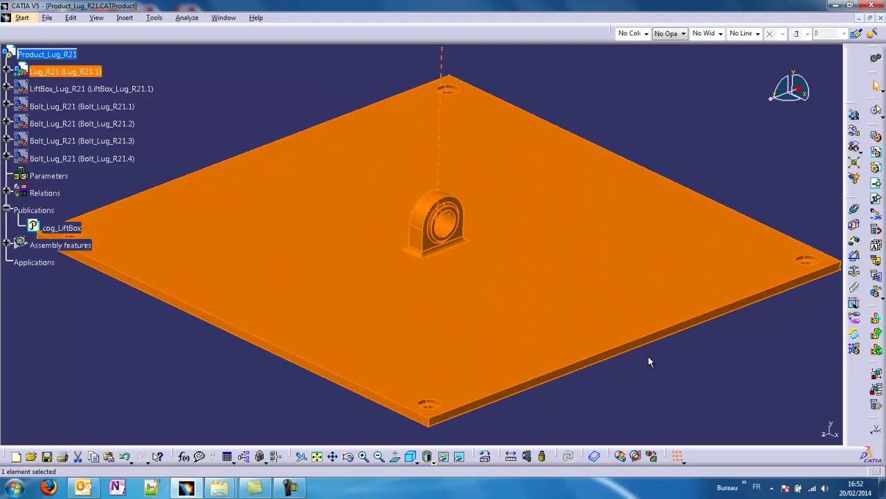
click(660, 381)
middle_drag(603, 265, 603, 360)
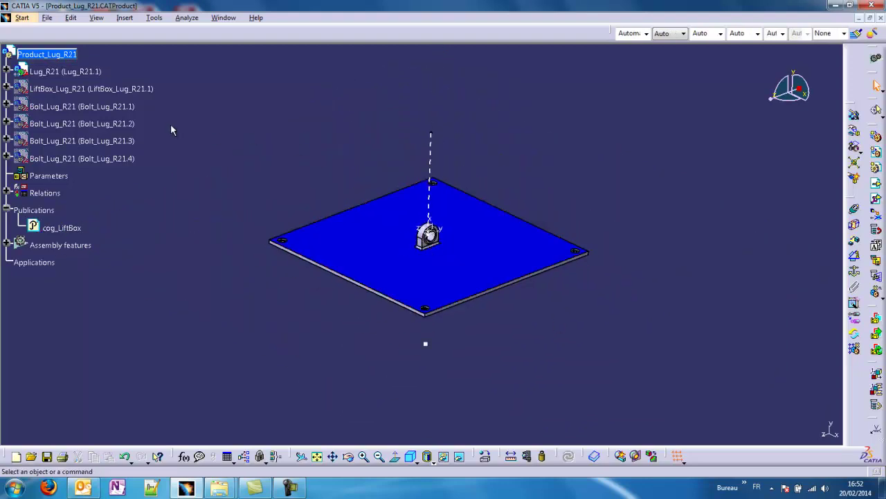
- Show the LiftBox_Lug_R21 part and the four Bolt_Lug_R21 parts again
click(91, 89)
shift+click(104, 162)
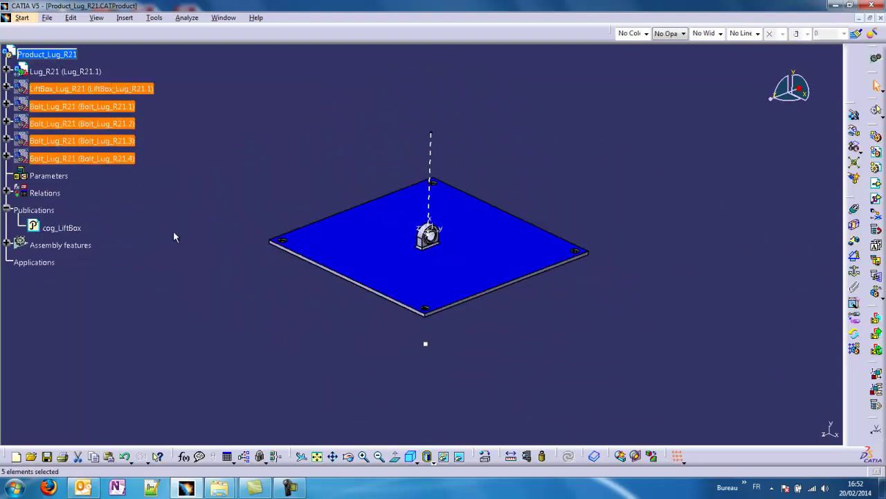
key(space)
middle_drag(175, 233, 213, 196)
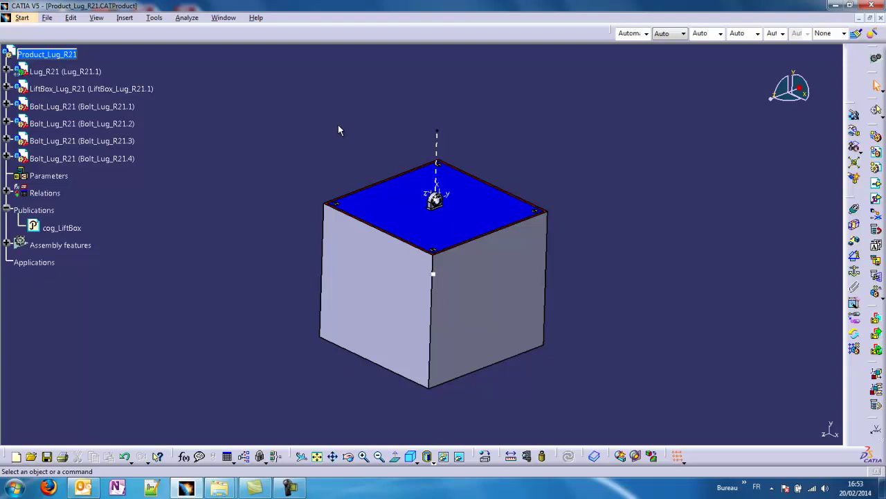
- Open the Lug_R21 part in its own window
right_click(65, 71)
mouse_move(124, 236)
click(228, 236)
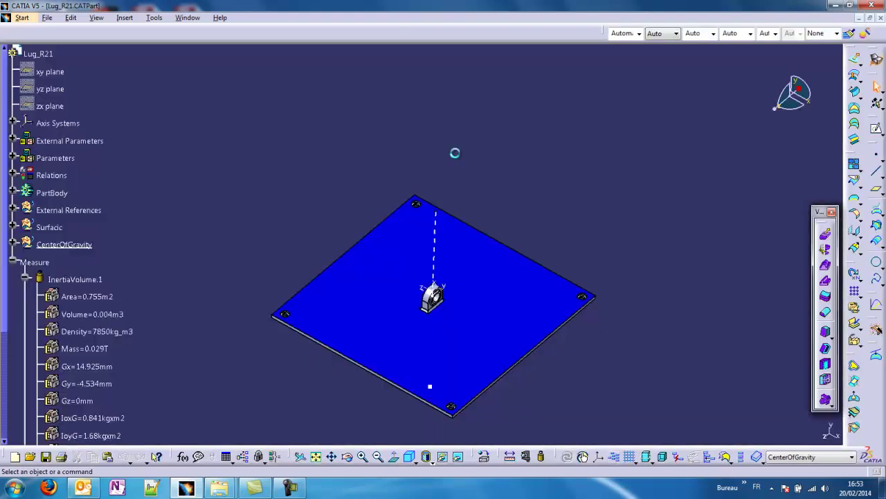
- Examine the standalone lug part from several angles, covering the plate, its corner holes and the central lug
middle_drag(254, 183, 250, 159)
click(250, 159)
middle_drag(250, 159, 258, 194)
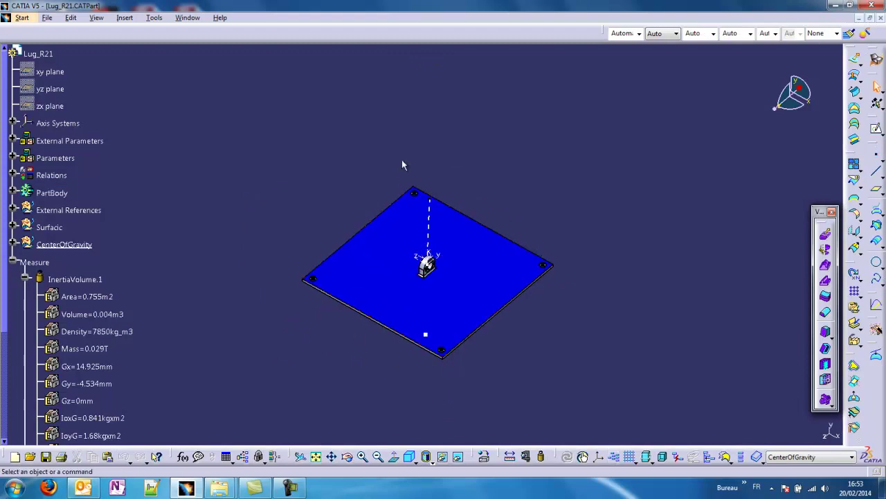
middle_drag(448, 390, 455, 389)
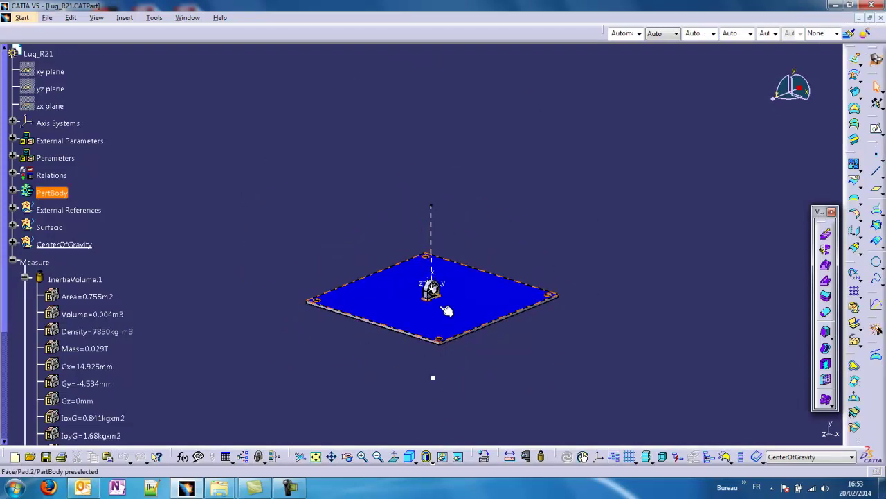
middle_click(440, 290)
click(482, 373)
middle_drag(482, 373, 486, 347)
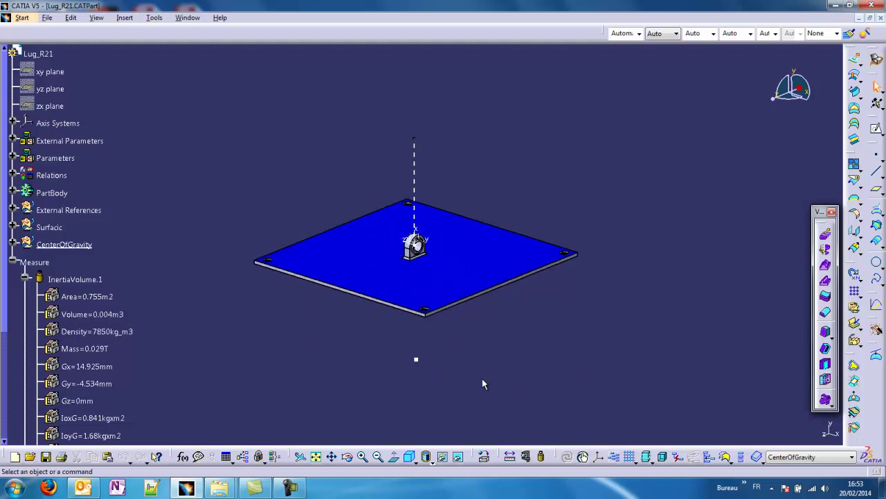
middle_drag(592, 365, 593, 334)
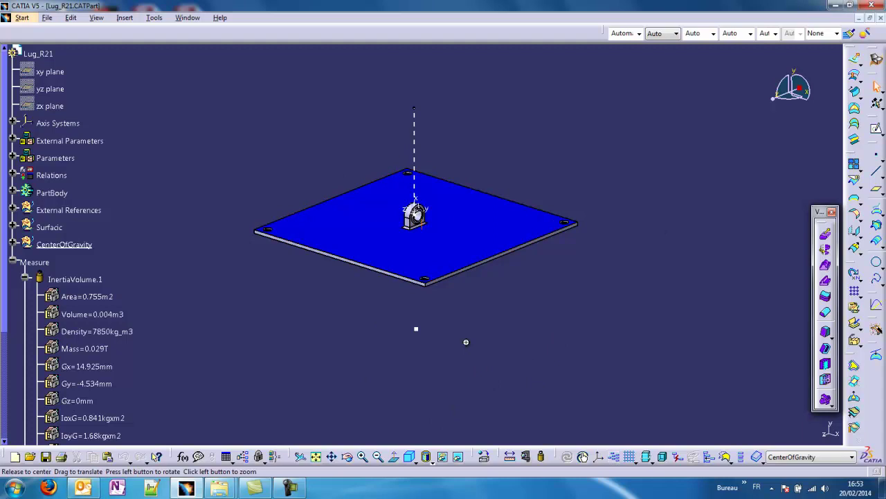
middle_drag(465, 342, 487, 370)
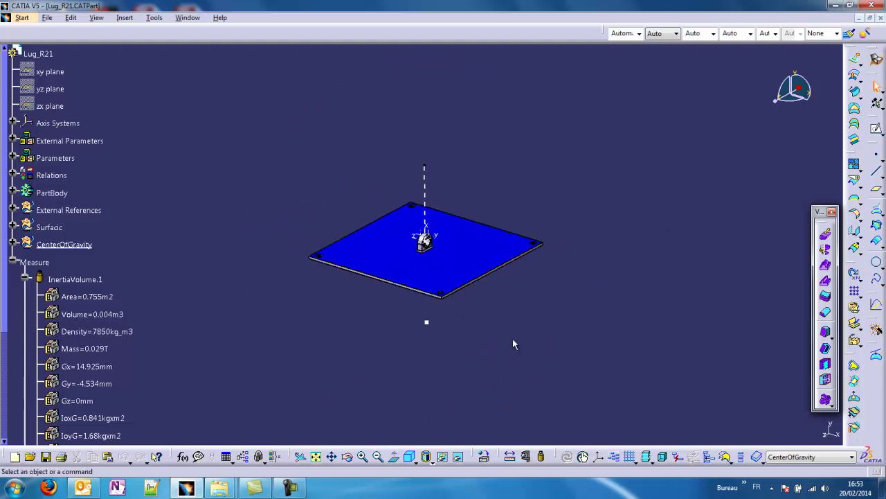
middle_drag(515, 340, 516, 318)
middle_drag(435, 210, 510, 212)
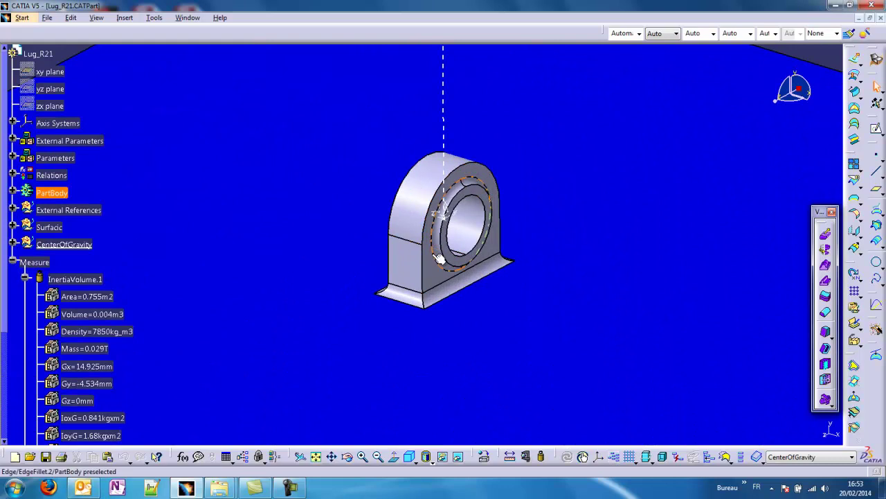
middle_drag(439, 257, 434, 428)
click(298, 277)
click(247, 363)
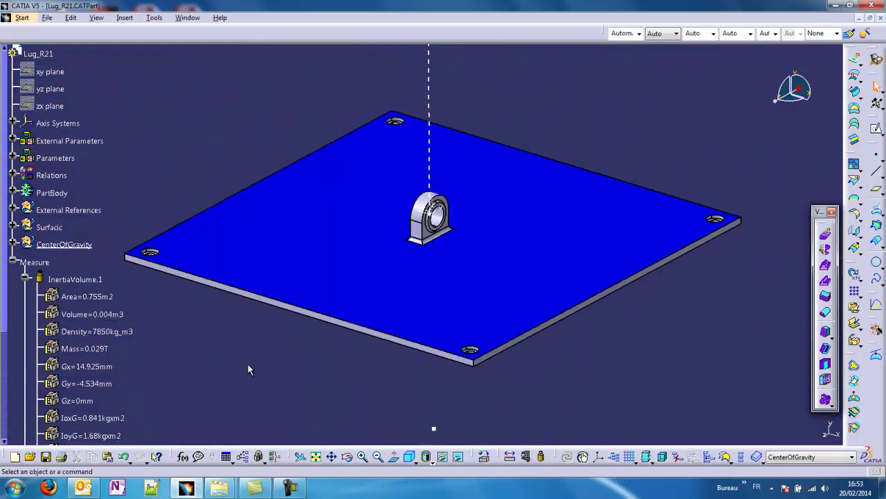
middle_drag(362, 232, 379, 327)
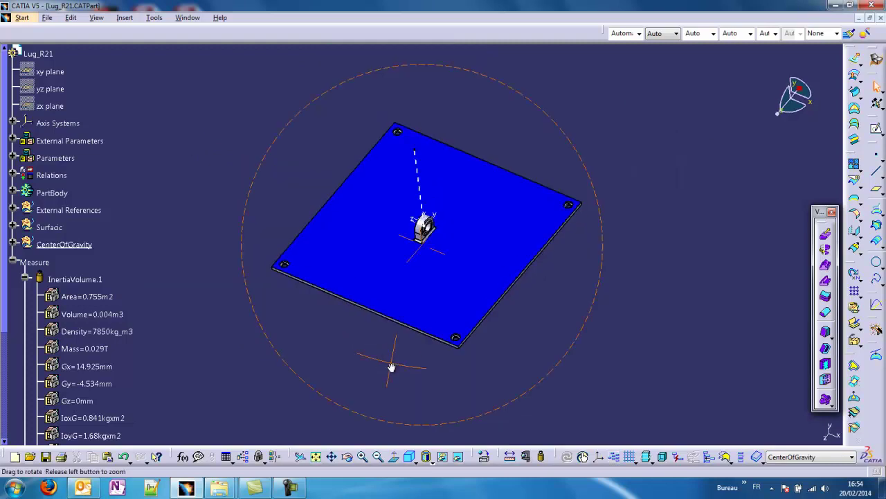
middle_drag(392, 366, 384, 276)
click(425, 345)
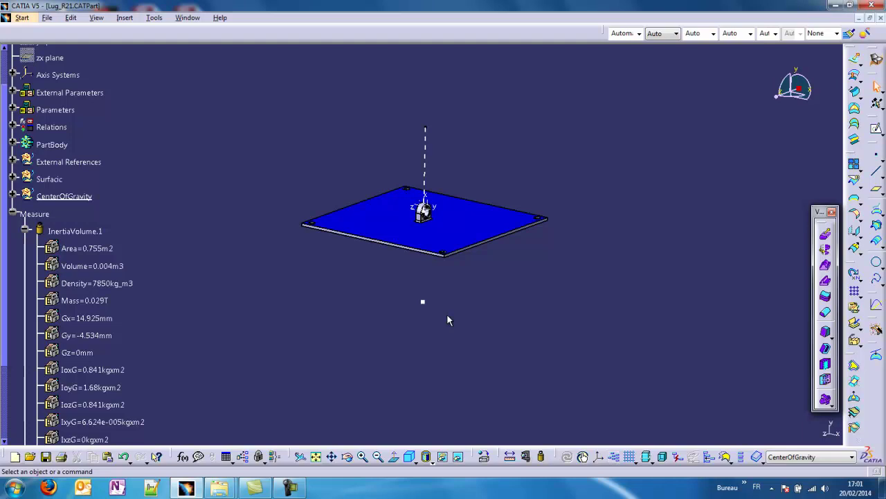
- Expand the PartBody features and examine the central lug, its base fillets and the vertical construction line
click(12, 144)
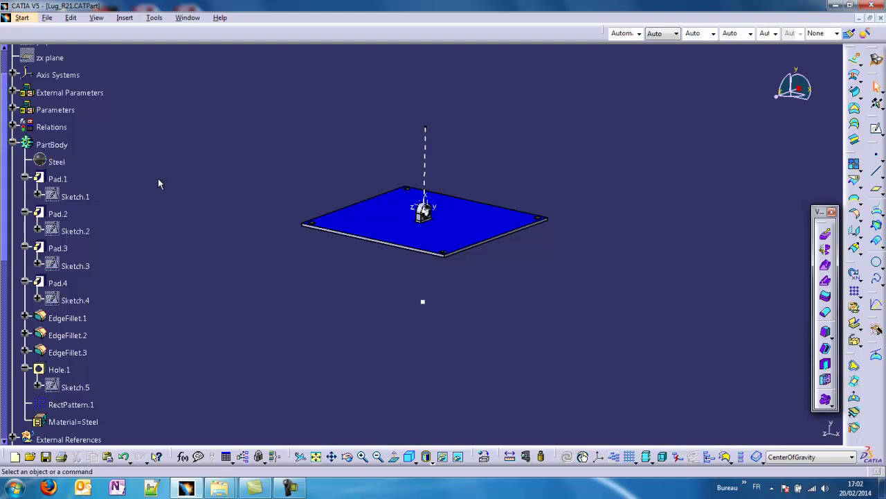
middle_drag(485, 344, 314, 285)
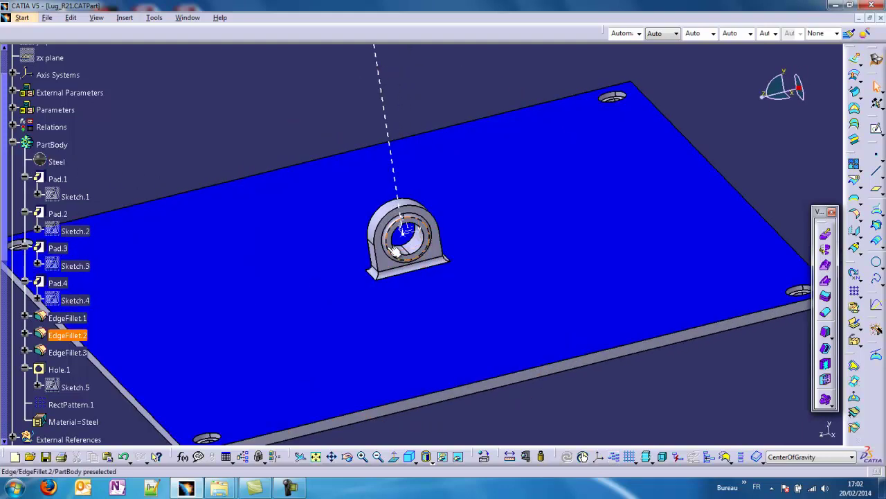
middle_click(405, 234)
middle_drag(469, 337, 434, 268)
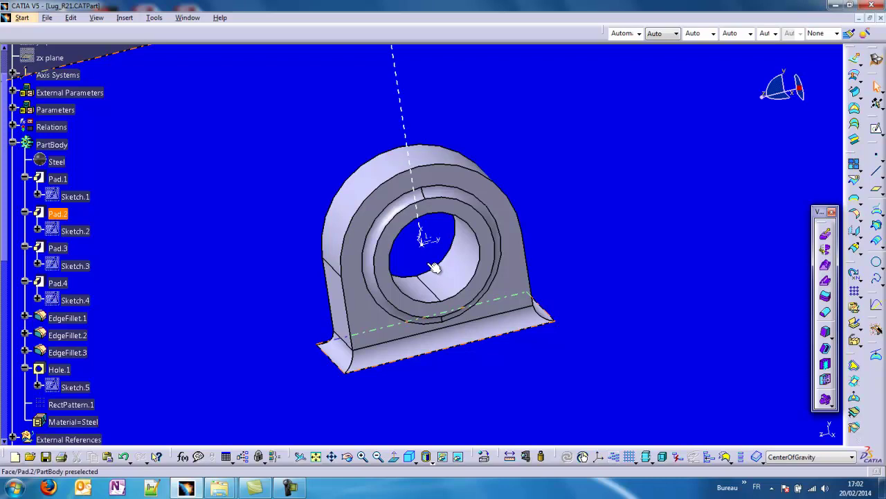
ctrl+middle_drag(434, 218, 458, 293)
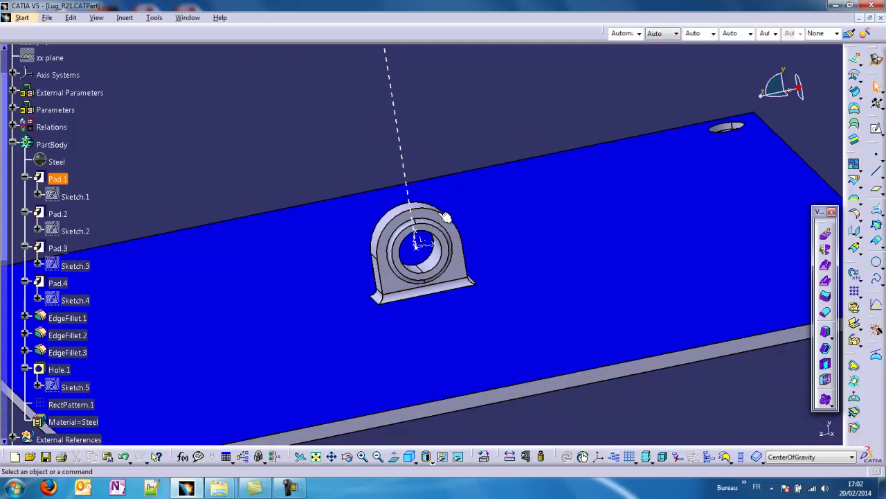
middle_drag(446, 215, 450, 230)
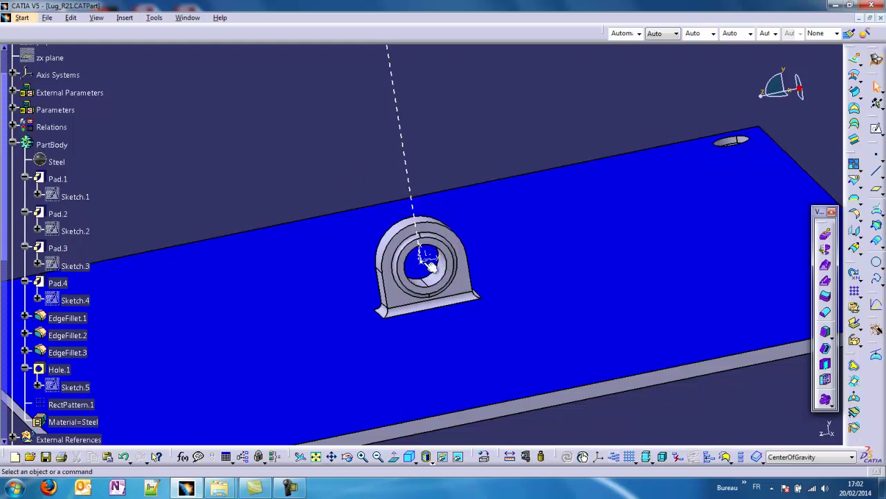
middle_drag(430, 260, 441, 245)
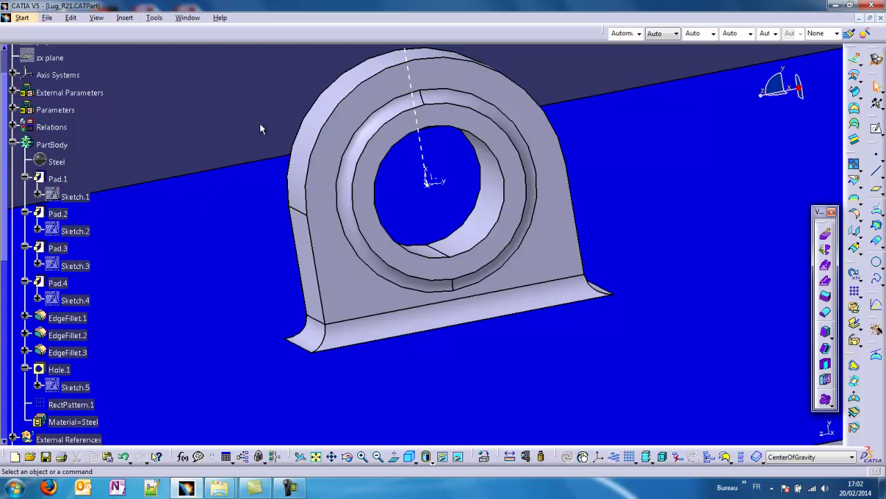
click(420, 158)
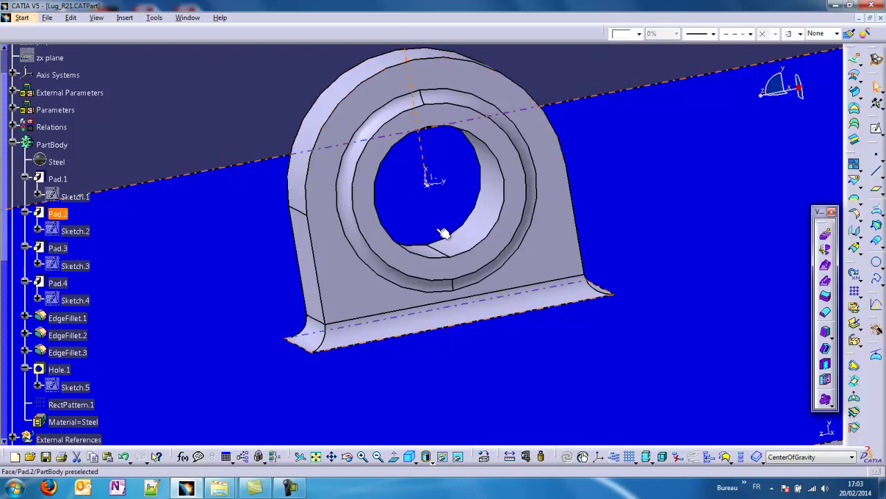
click(209, 88)
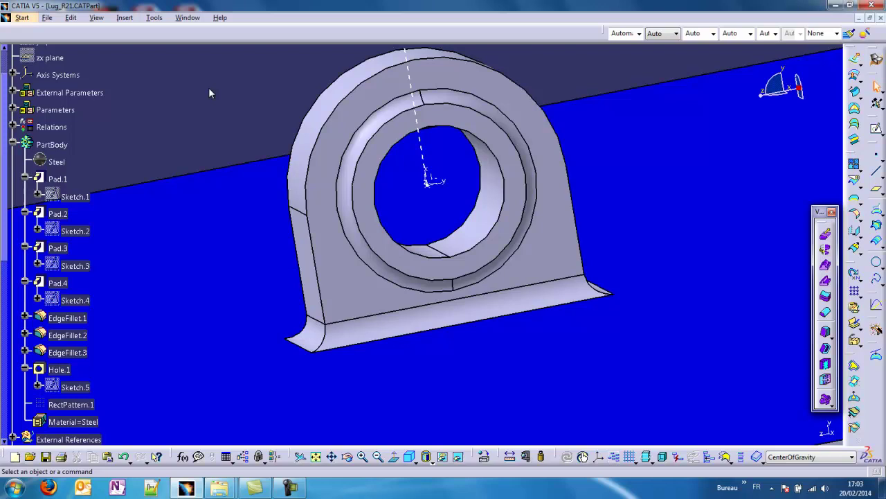
- Select the inner bore face of the lug and inspect it from both sides of the eye
middle_drag(453, 239, 410, 240)
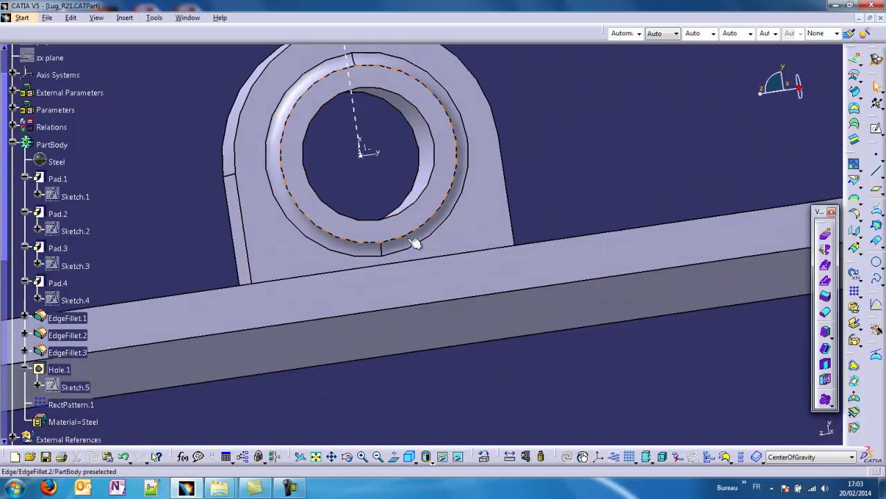
middle_drag(398, 206, 402, 234)
middle_click(372, 122)
middle_drag(463, 309, 444, 245)
click(410, 239)
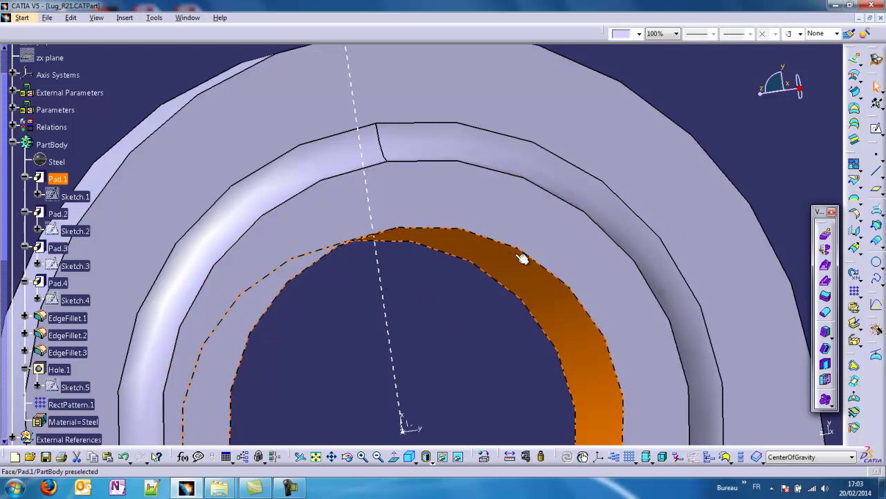
middle_drag(442, 285, 353, 291)
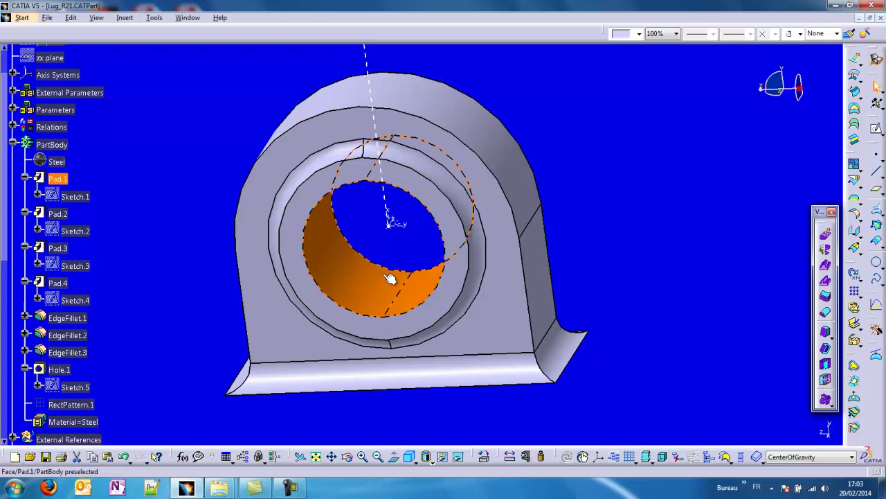
middle_drag(382, 281, 408, 303)
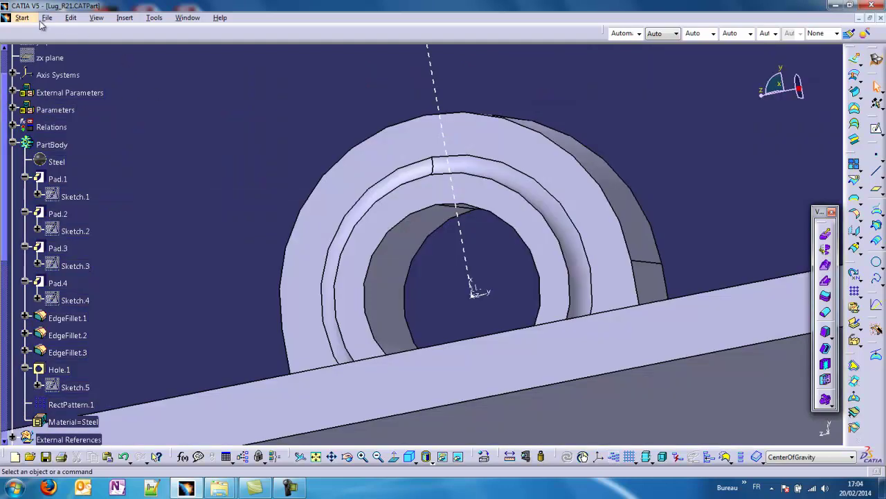
- Start a Generative Structural Analysis with a static case for the lug and review the 3D property's support and material
click(27, 18)
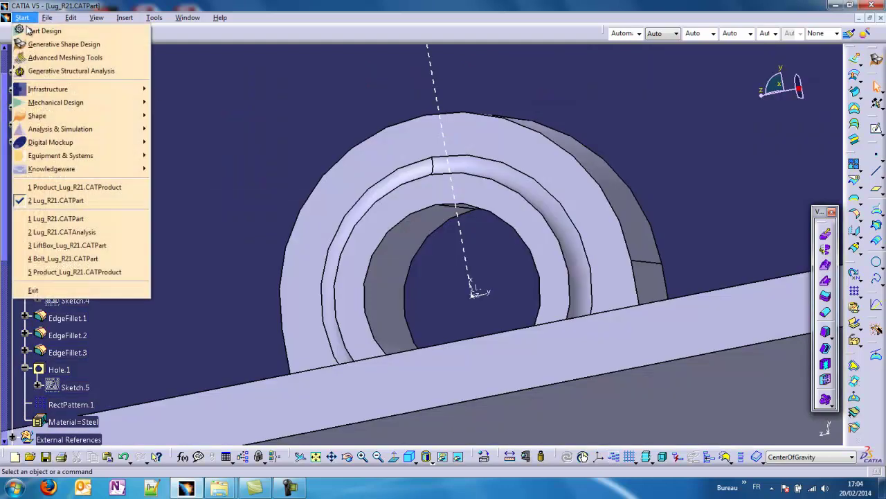
click(63, 72)
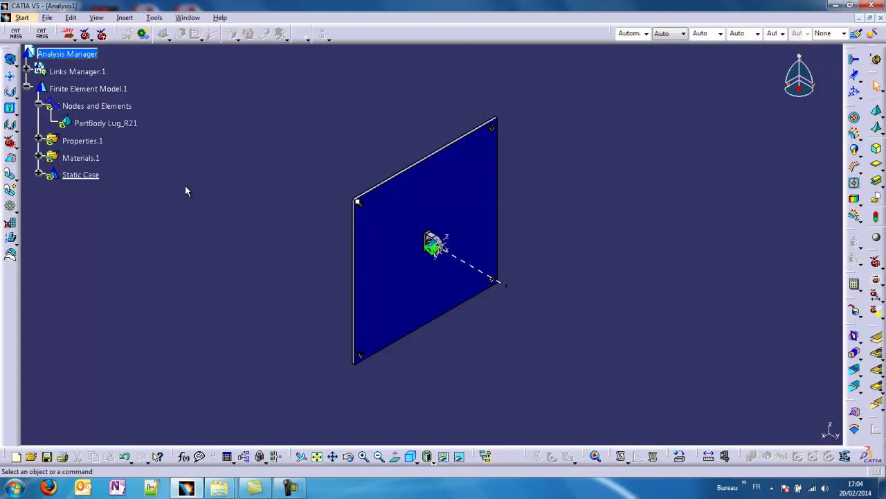
click(39, 141)
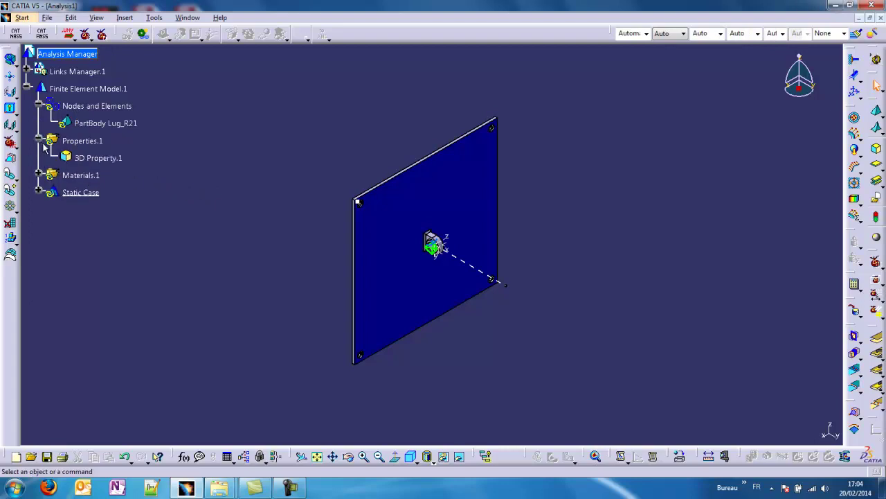
double_click(114, 158)
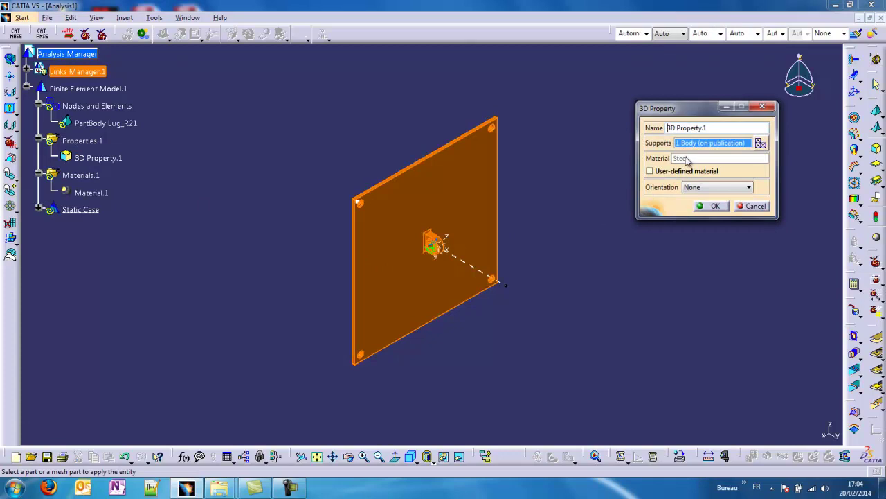
click(711, 205)
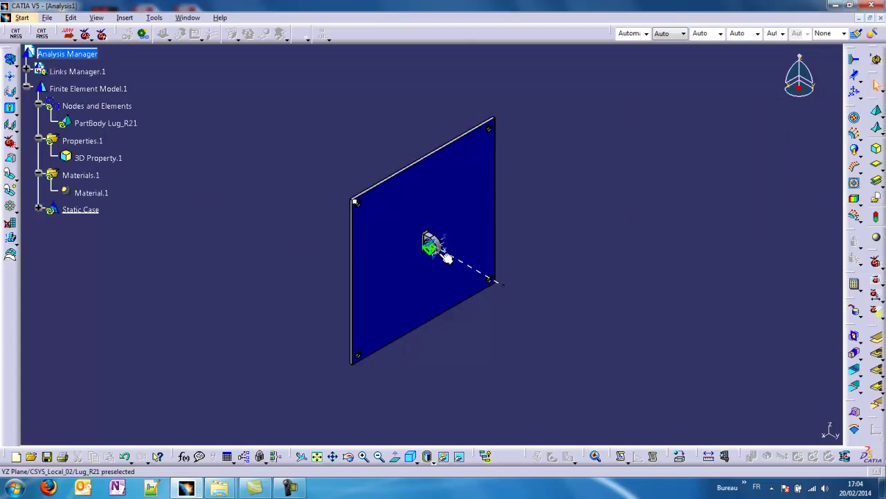
- Apply a clamp restraint to the isolated point below the plate
middle_drag(446, 257, 390, 333)
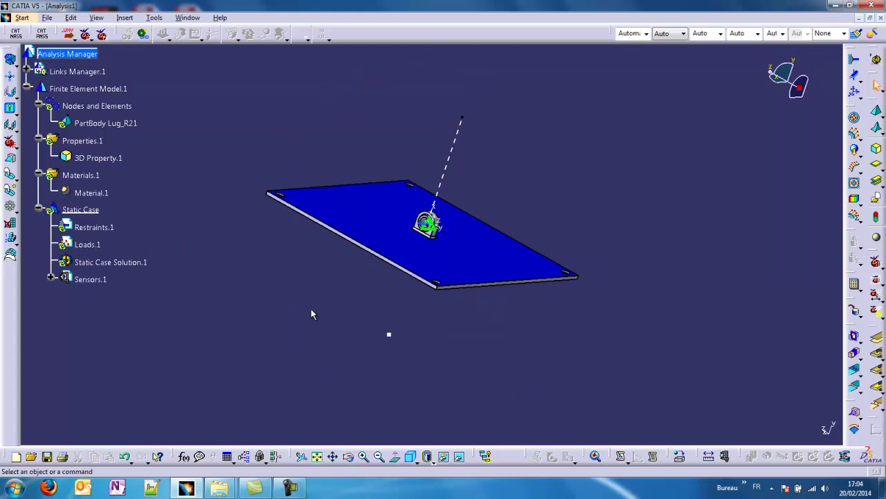
middle_drag(319, 315, 518, 305)
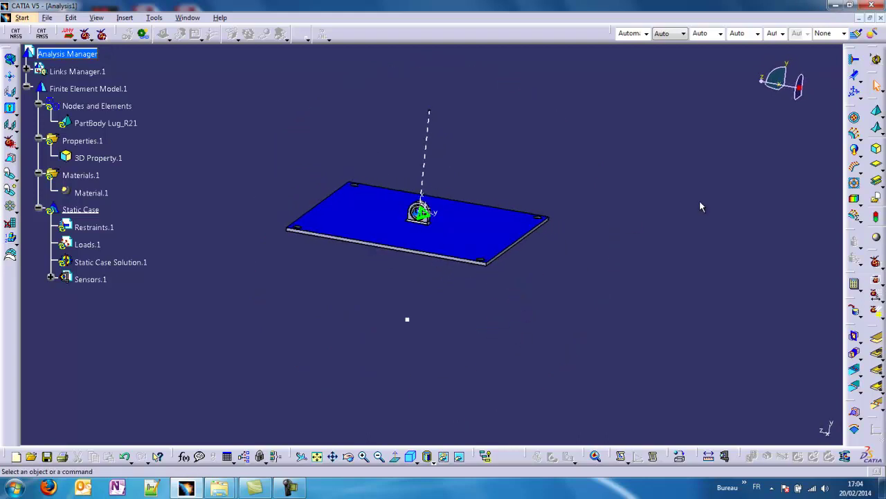
click(854, 59)
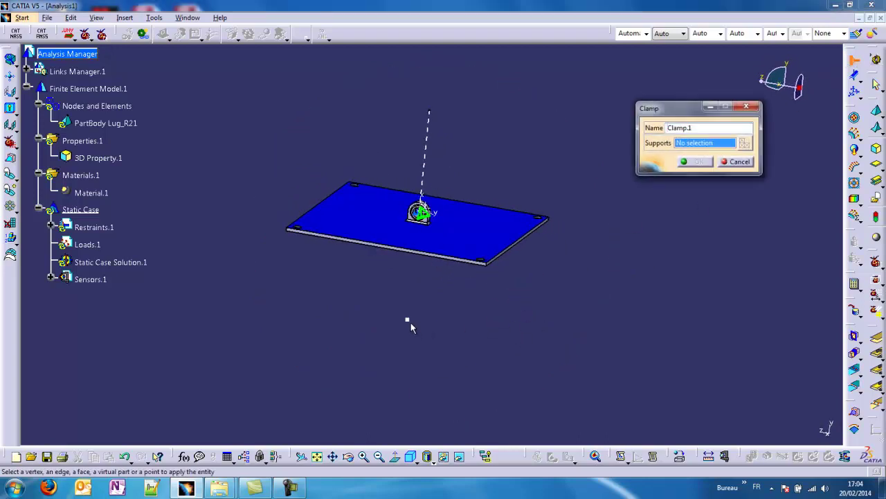
click(407, 320)
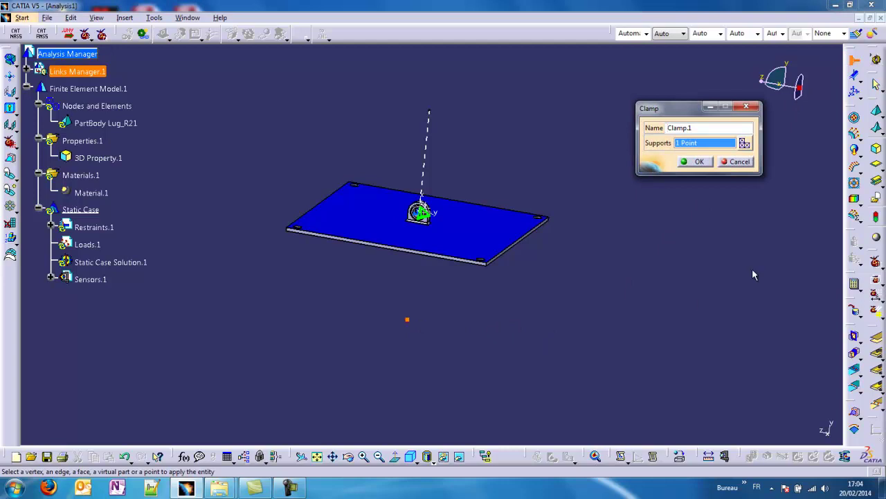
click(699, 162)
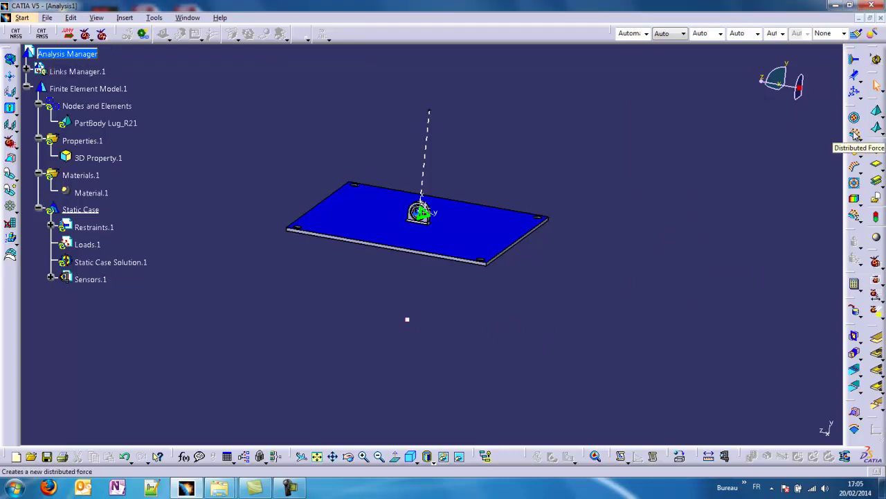
- Hide the PartBody Lug_R21 mesh symbol and pick the point at the lug bore's centre as the support of a new distributed force
click(855, 135)
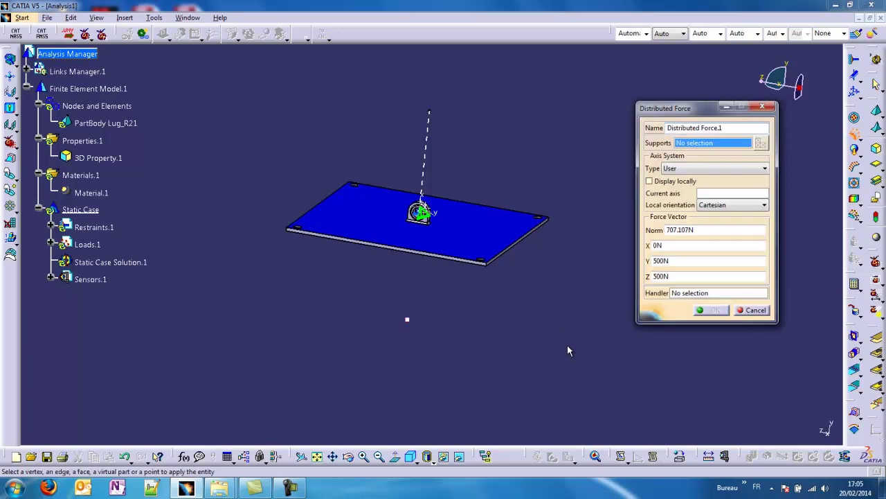
middle_click(424, 213)
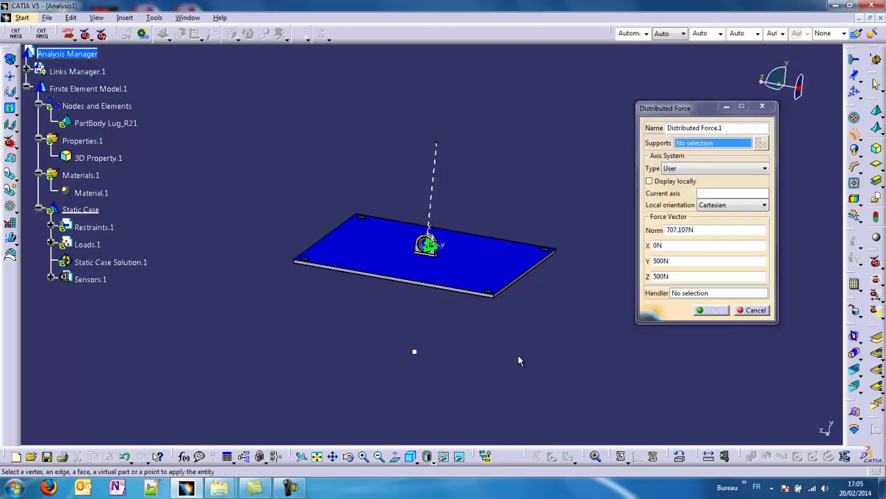
middle_drag(518, 356, 432, 188)
middle_drag(380, 300, 460, 298)
right_click(107, 123)
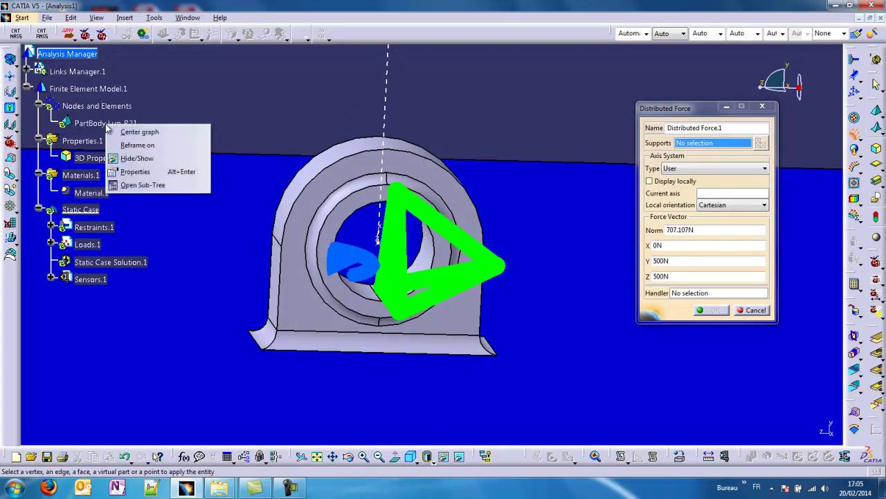
click(142, 159)
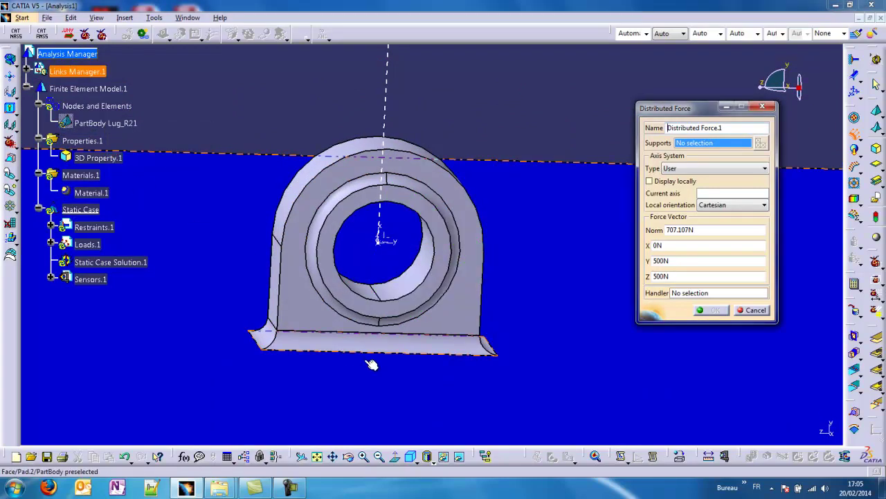
click(379, 243)
- Use the local axis system CSYS_Local_02 as the distributed force's user axis, keeping the Cartesian orientation
click(720, 205)
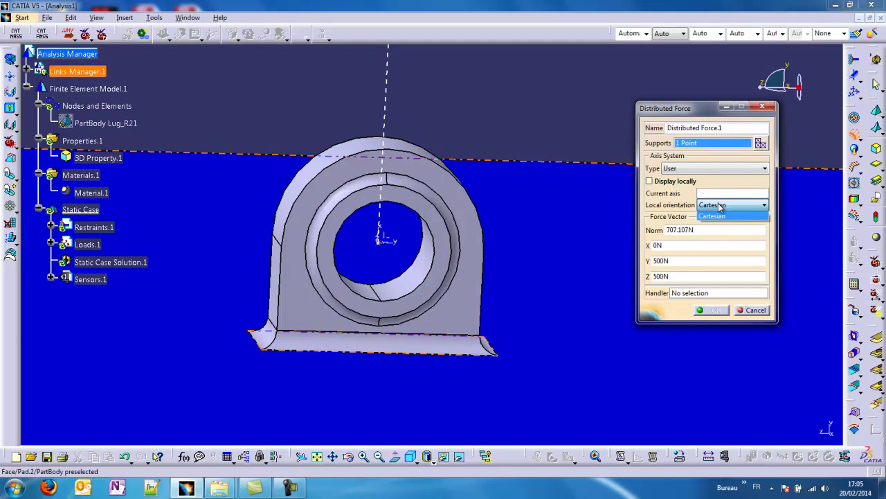
click(683, 170)
click(676, 164)
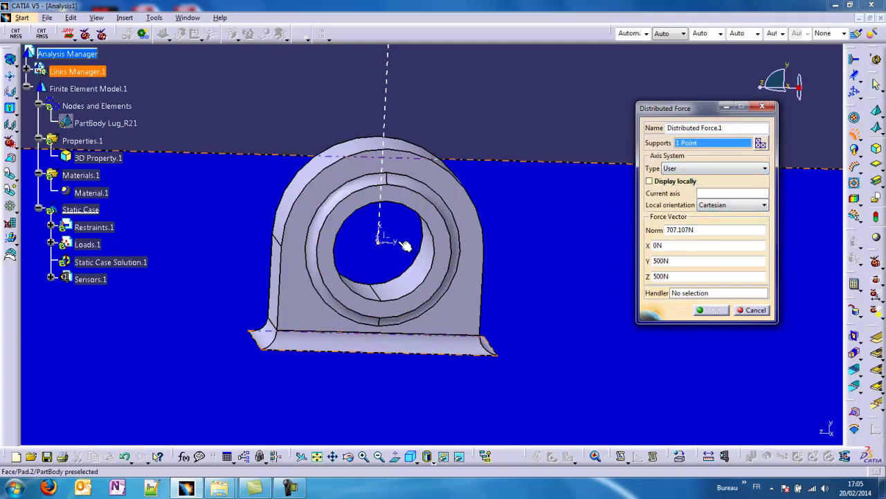
click(722, 194)
click(395, 245)
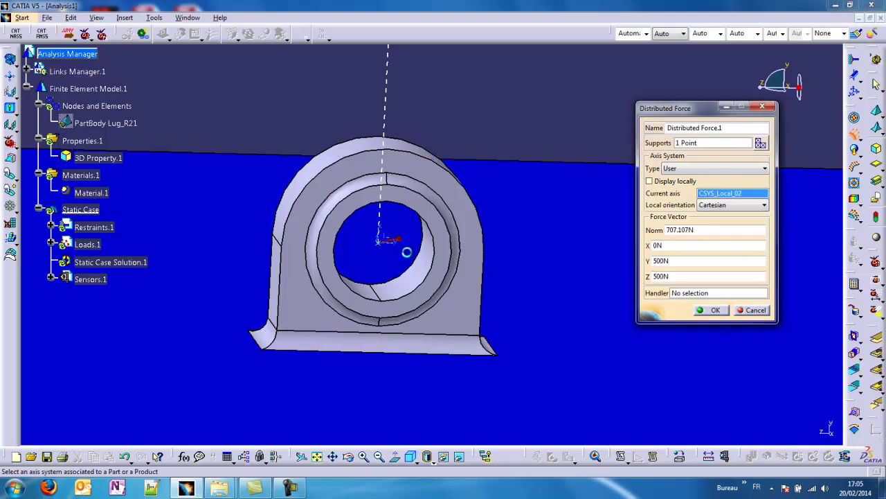
middle_click(380, 225)
middle_drag(455, 300, 327, 226)
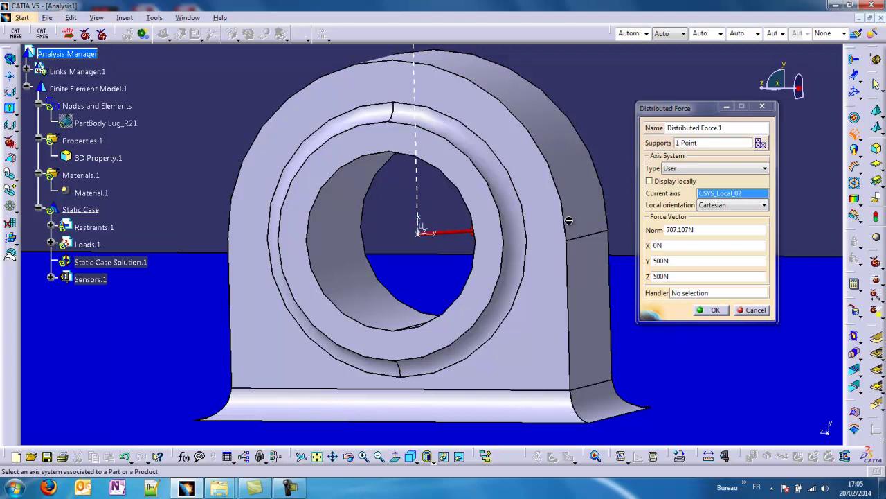
- Set the distributed force vector to 15000 N in X and 0 N in Y and Z, and create the force
double_click(678, 247)
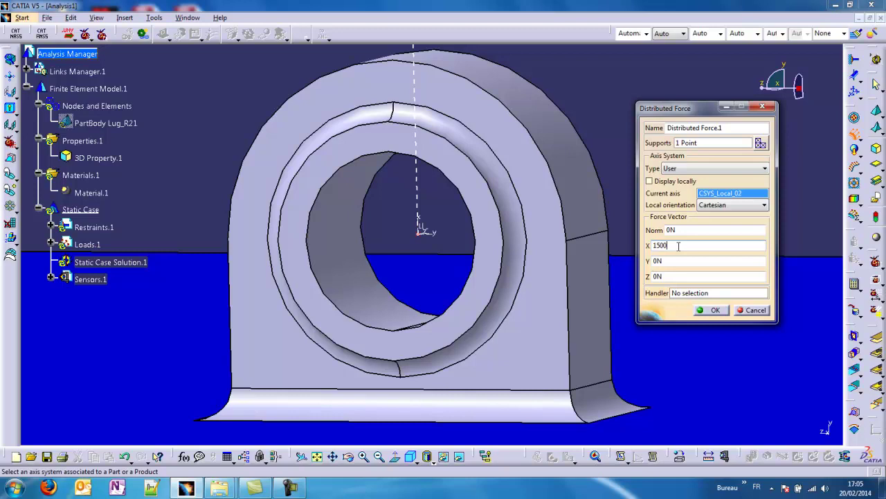
text(1500)
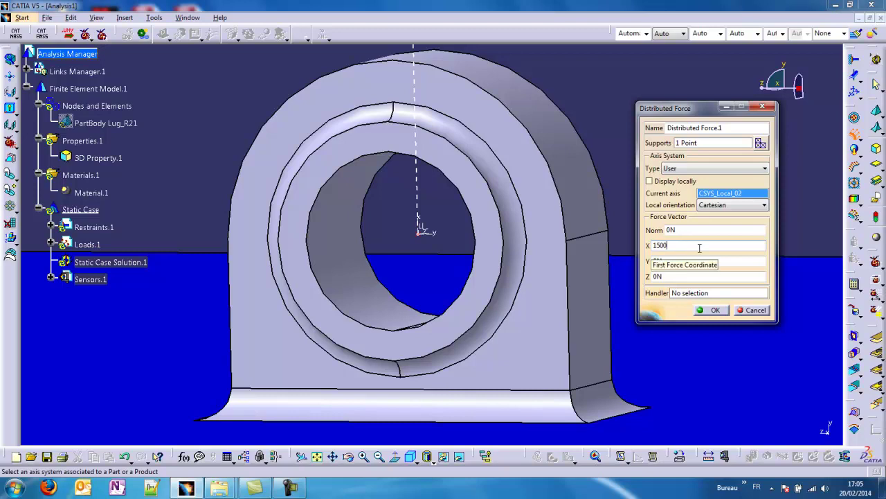
text(0)
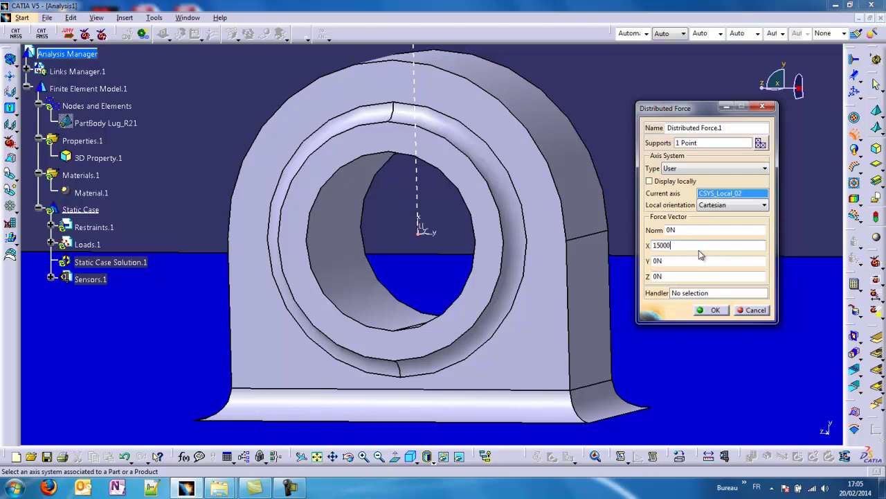
click(714, 310)
- Start a rigid virtual part and select the smaller inner bore face of the first counterbored corner hole as its support
middle_drag(493, 277, 508, 337)
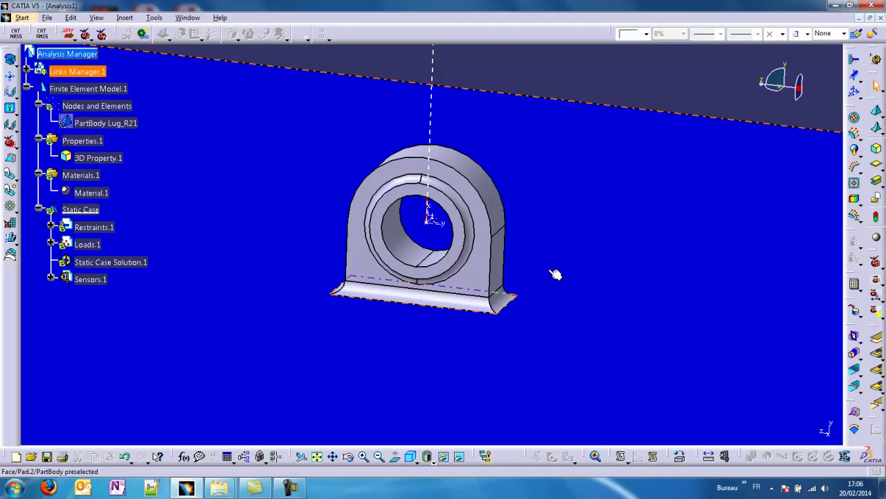
middle_drag(452, 294, 491, 348)
middle_drag(442, 413, 430, 334)
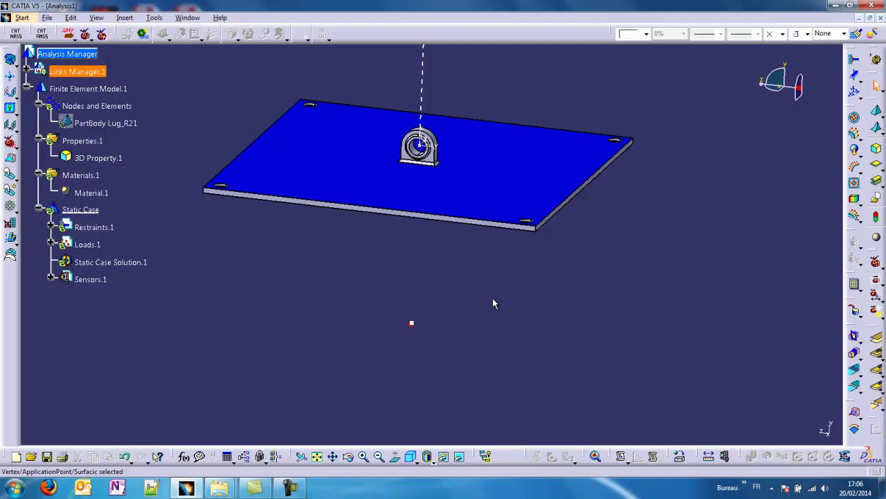
click(858, 414)
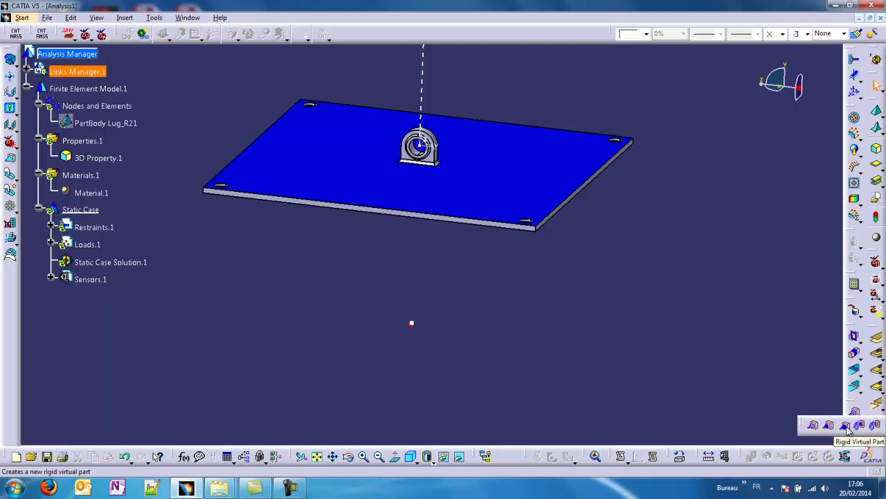
click(846, 426)
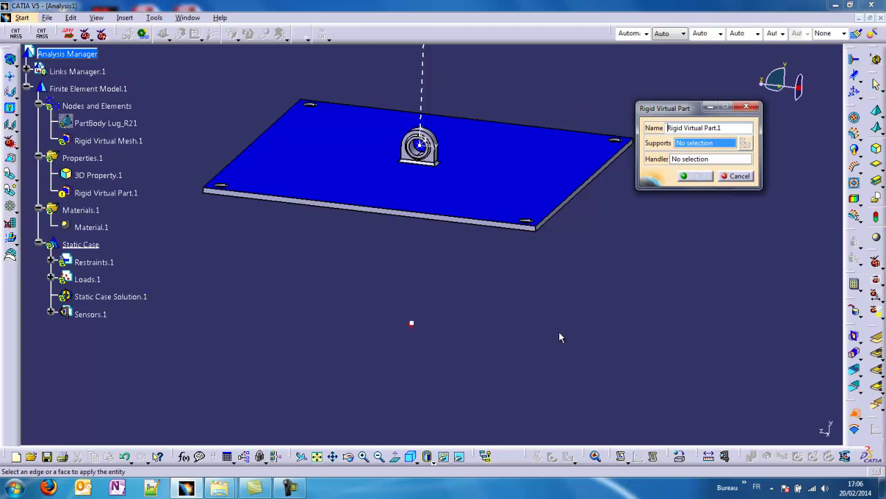
middle_drag(235, 199, 282, 241)
middle_drag(558, 282, 427, 244)
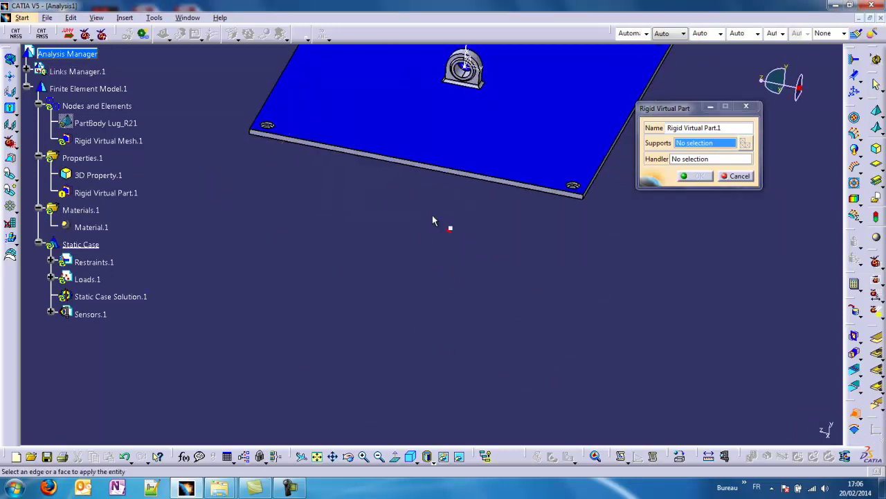
middle_drag(351, 189, 308, 228)
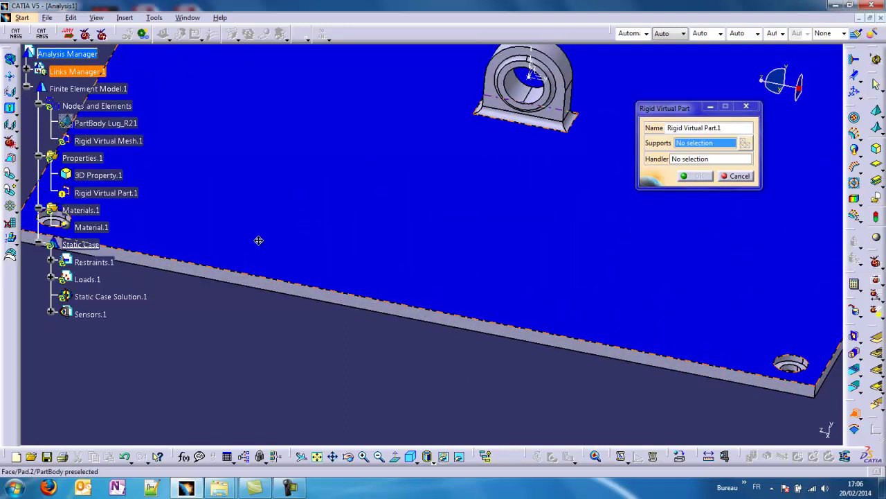
middle_drag(257, 239, 213, 159)
middle_drag(600, 285, 347, 245)
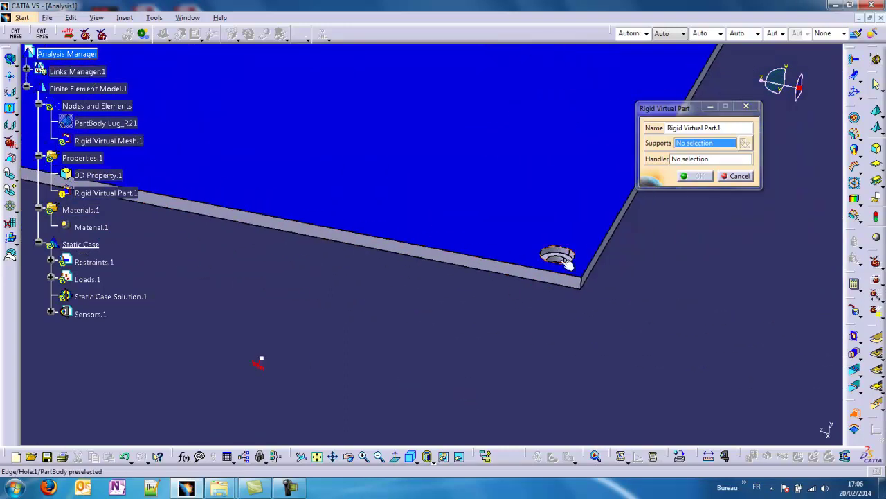
middle_click(565, 257)
ctrl+middle_drag(589, 352, 440, 291)
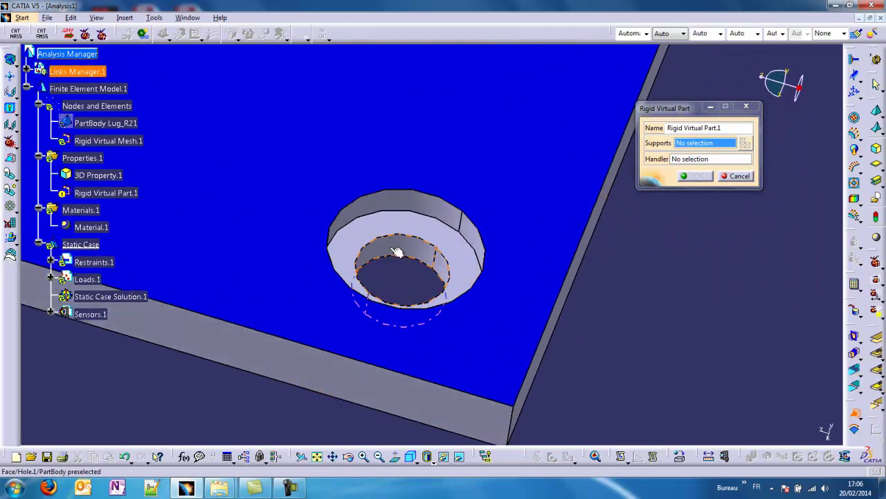
click(396, 253)
- Add the smaller inner bore faces of the other three corner holes to the rigid virtual part's supports
middle_drag(465, 175, 406, 432)
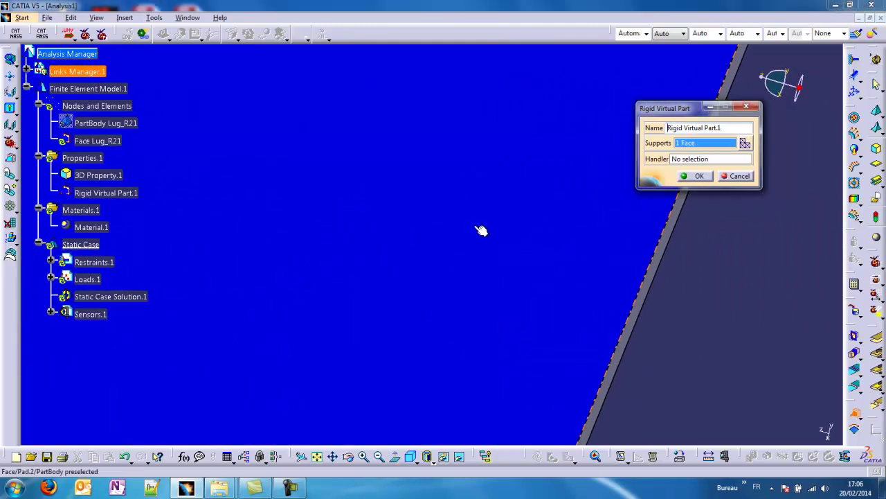
ctrl+middle_drag(481, 232, 483, 415)
middle_drag(492, 119, 443, 105)
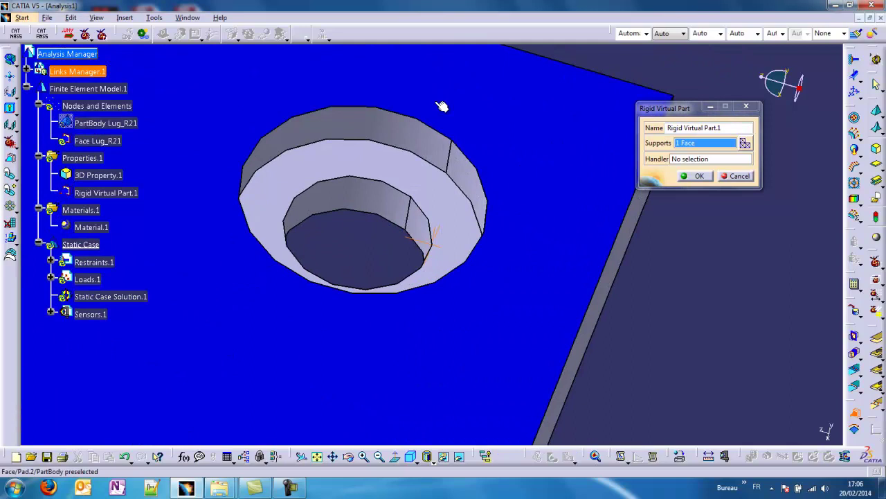
click(368, 202)
ctrl+middle_drag(350, 265, 347, 415)
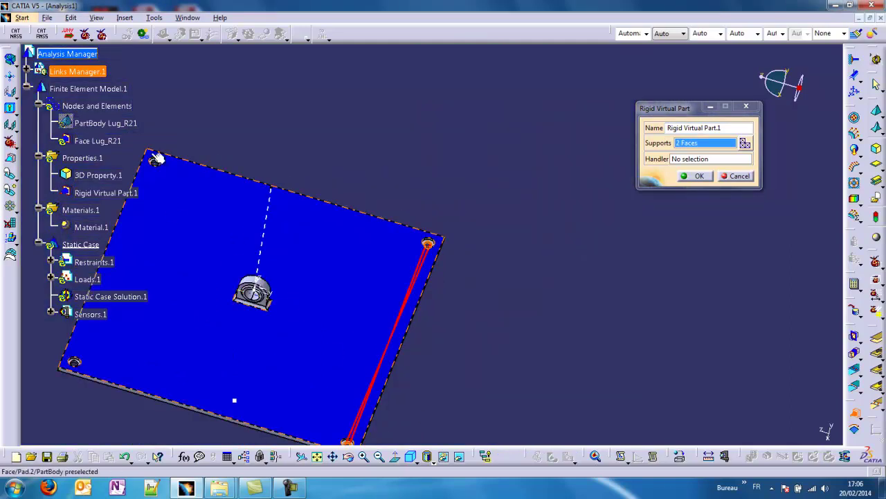
middle_drag(158, 158, 439, 247)
ctrl+middle_drag(335, 330, 282, 141)
click(491, 346)
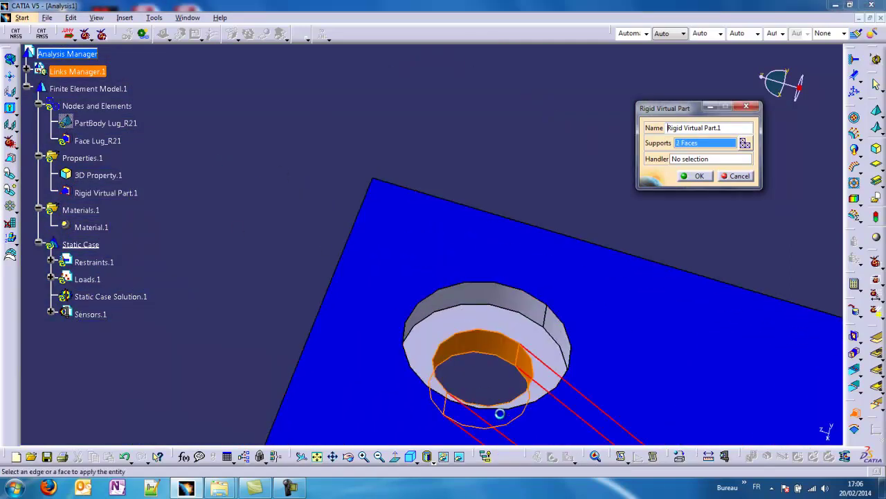
middle_drag(498, 411, 471, 367)
middle_click(384, 348)
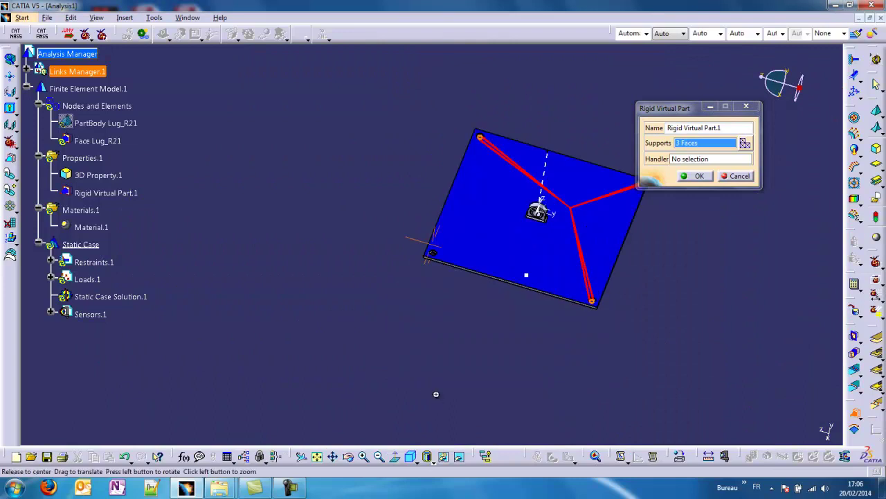
ctrl+middle_drag(436, 394, 328, 178)
click(475, 374)
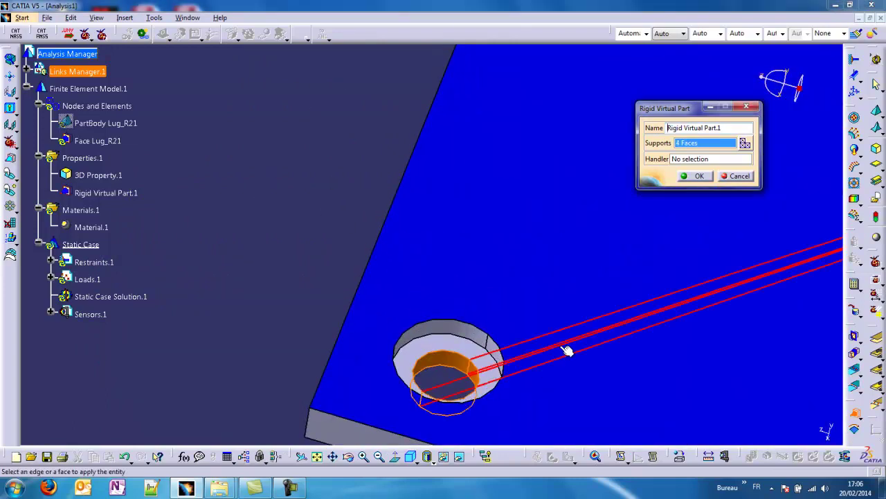
- Use the isolated point below the plate as the rigid virtual part's handler and create the virtual part for the four corner holes
ctrl+middle_drag(572, 220, 638, 367)
middle_drag(669, 310, 485, 293)
middle_drag(453, 349, 475, 242)
click(709, 159)
middle_drag(529, 400, 460, 292)
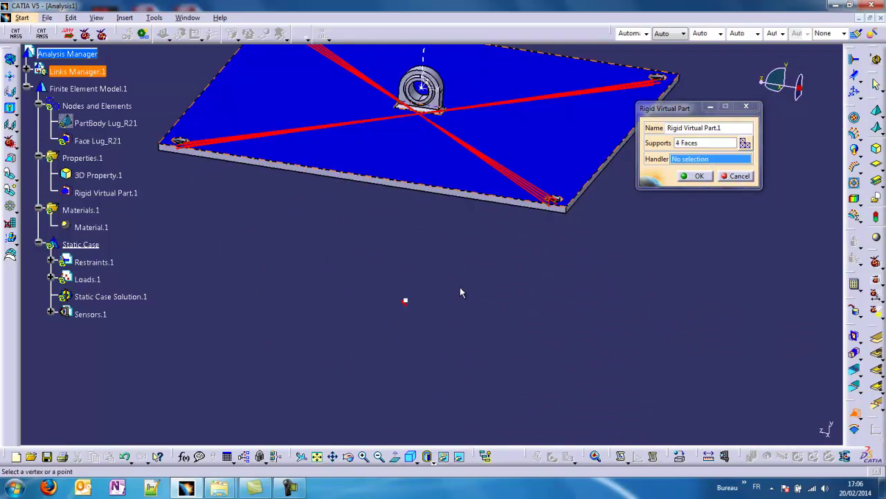
click(406, 301)
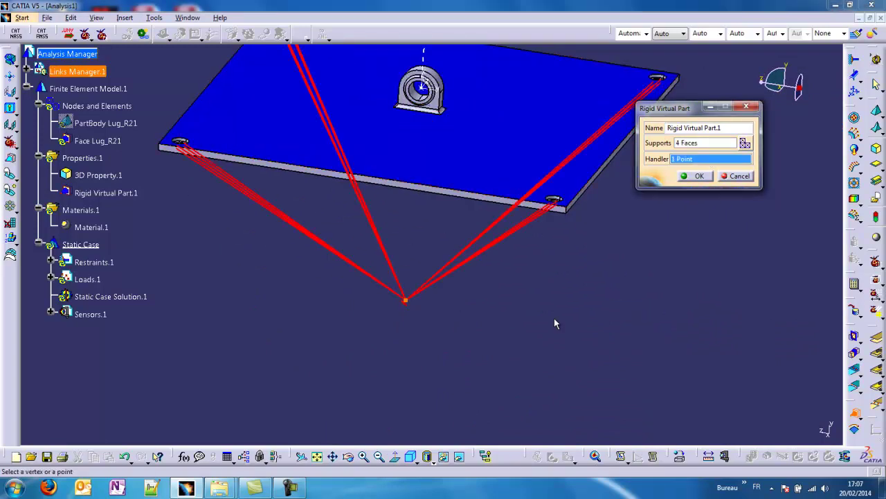
click(701, 176)
- Examine the distributed force at the centre of the lug bore and the bore's inner cylindrical face
middle_drag(505, 290, 490, 419)
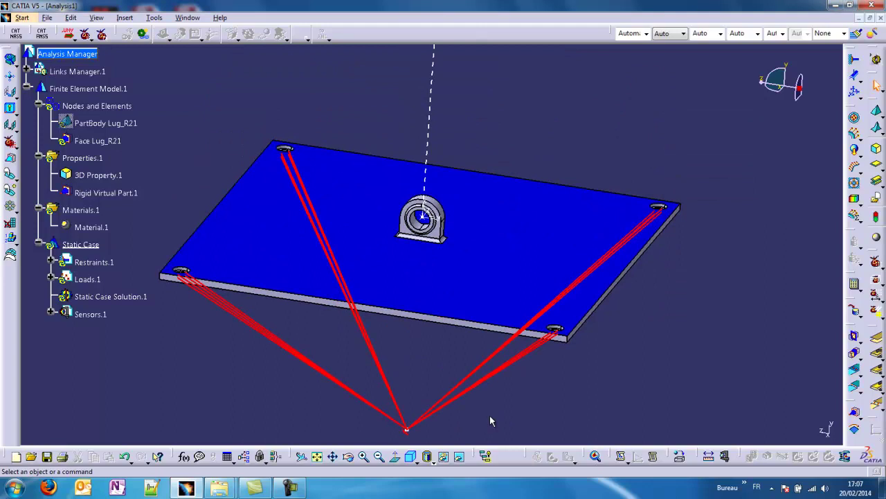
middle_click(422, 217)
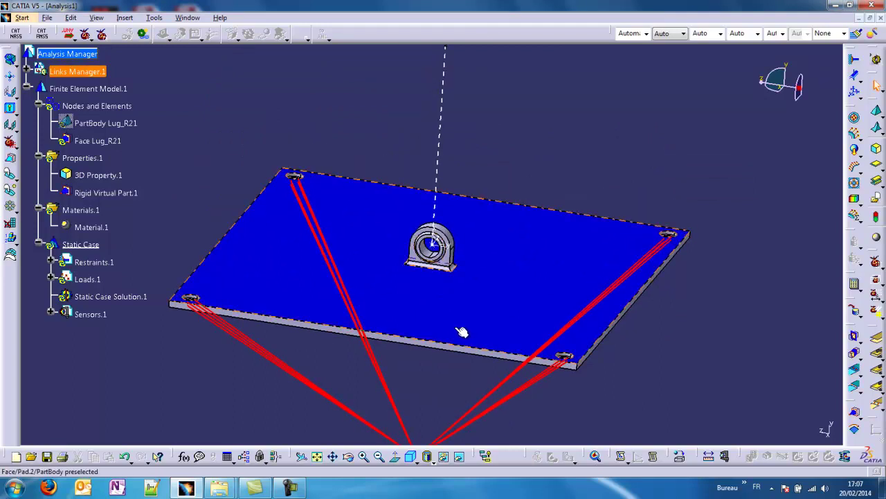
middle_drag(457, 327, 400, 151)
mouse_move(440, 280)
middle_down()
mouse_move(437, 211)
mouse_move(435, 272)
middle_up()
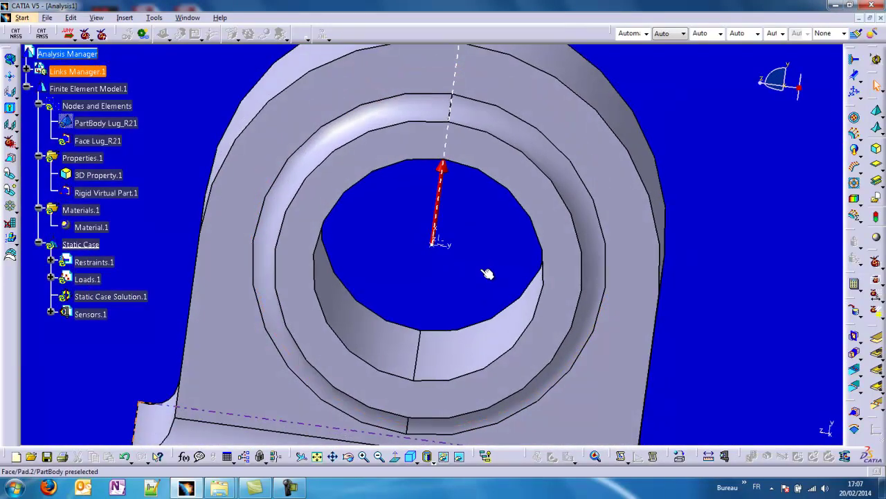
click(438, 250)
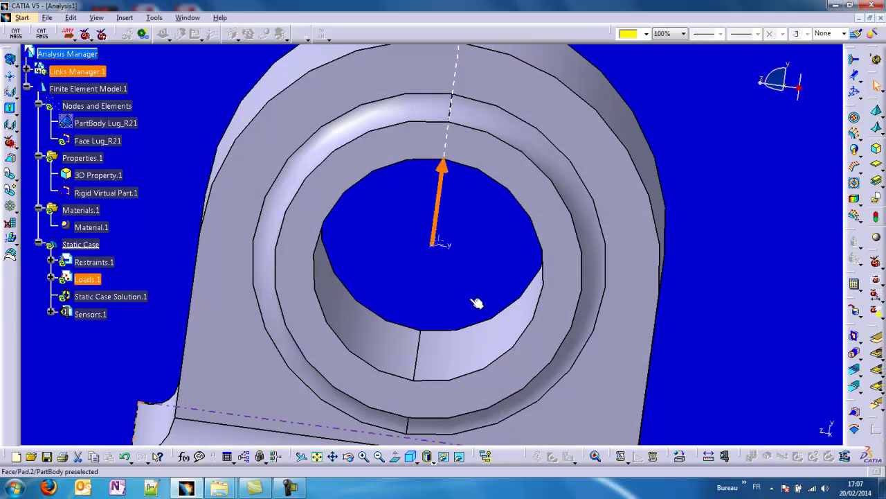
middle_drag(406, 221, 456, 307)
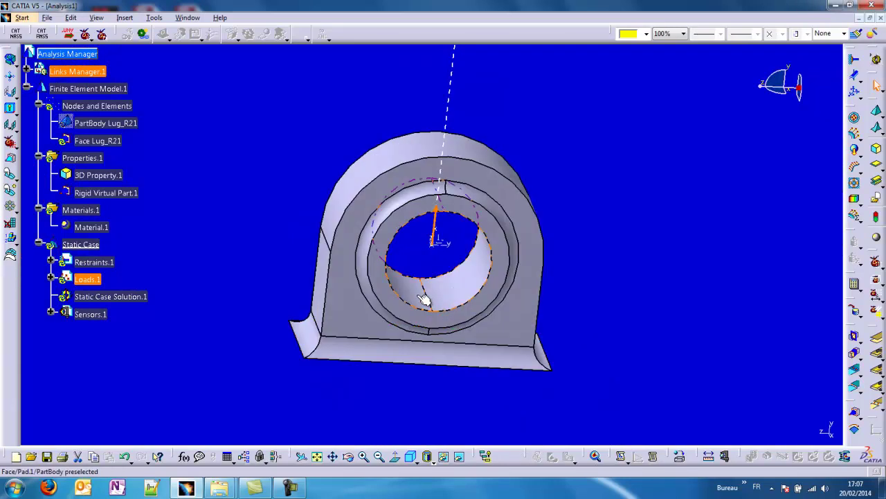
click(425, 300)
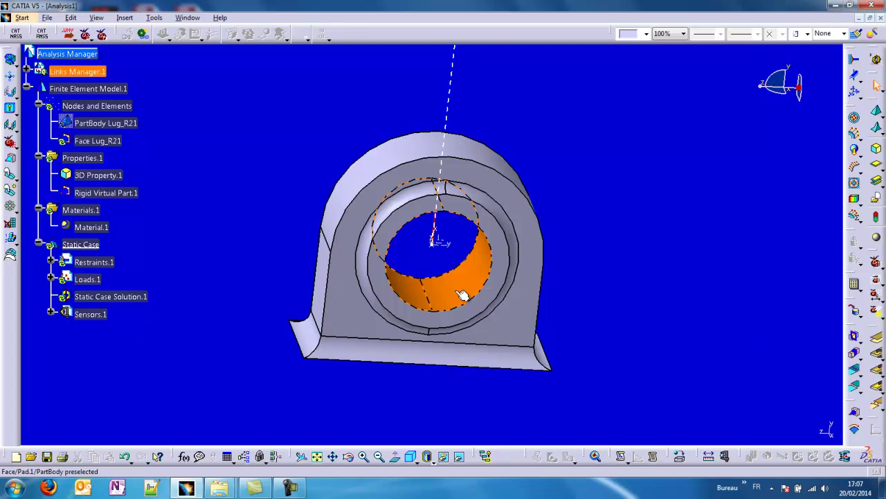
middle_drag(462, 294, 479, 361)
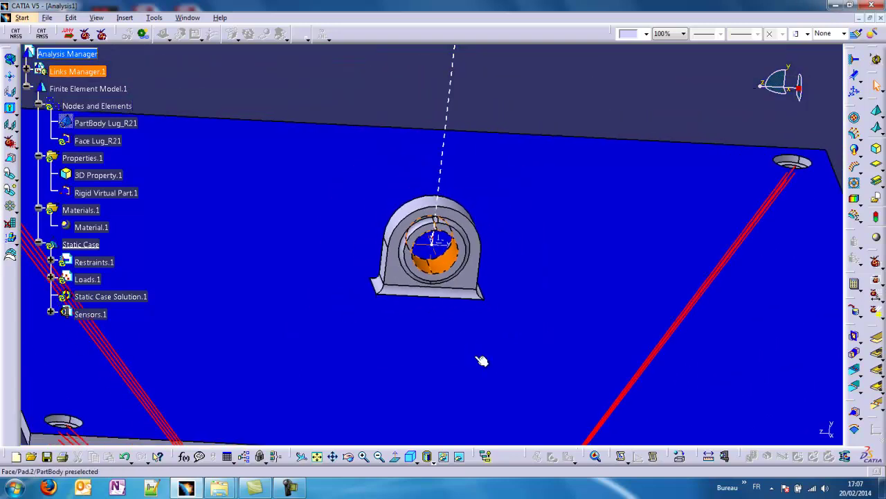
- Create a second rigid virtual part with the lug bore's inner face as support and the point at the bore centre as handler
click(856, 414)
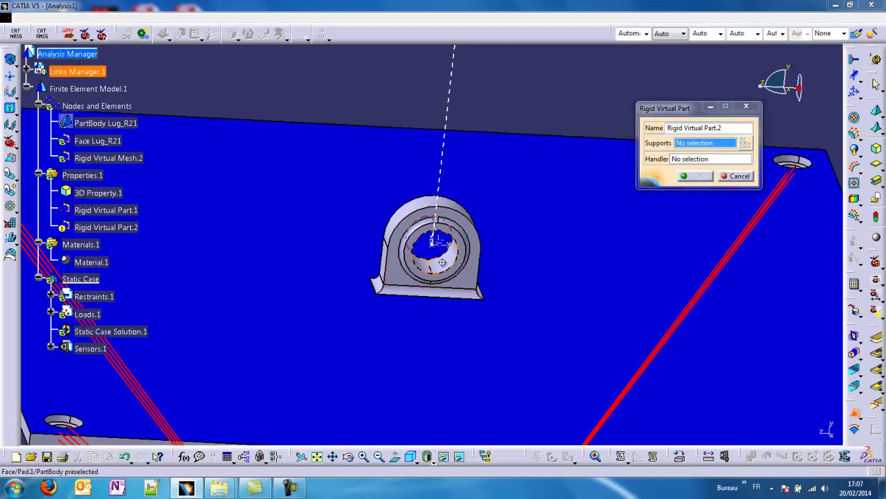
middle_drag(540, 359, 471, 228)
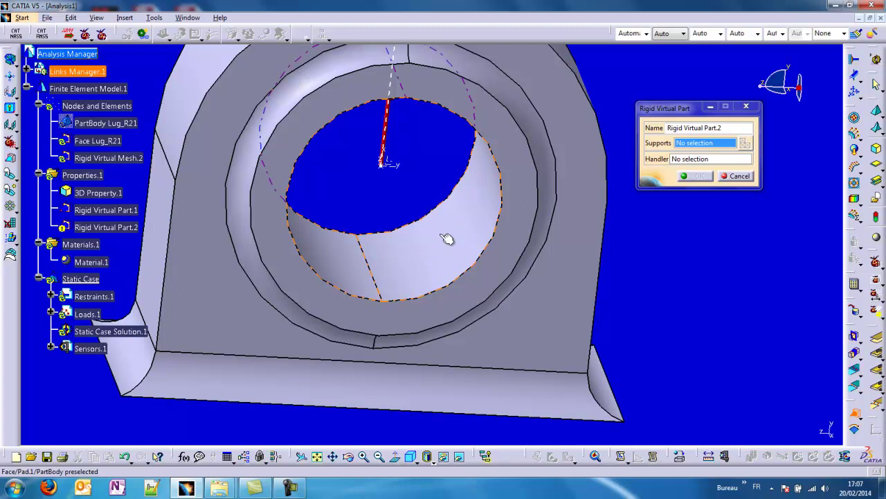
click(446, 238)
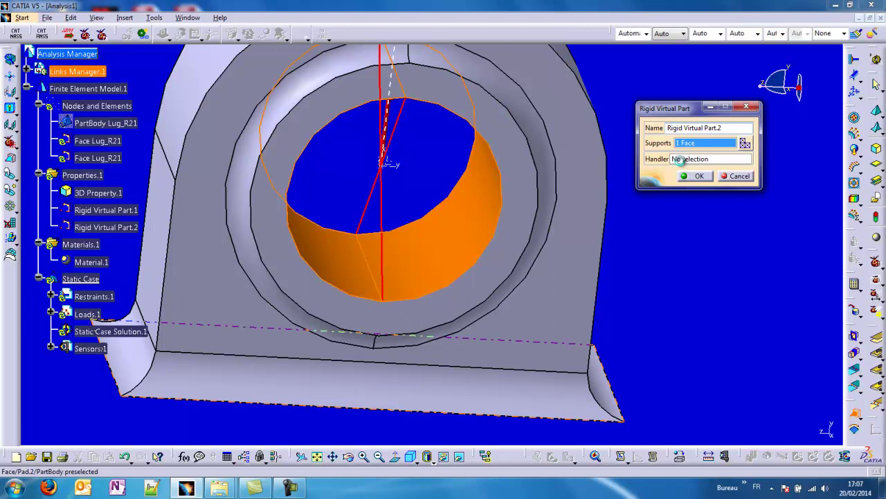
click(680, 160)
click(385, 166)
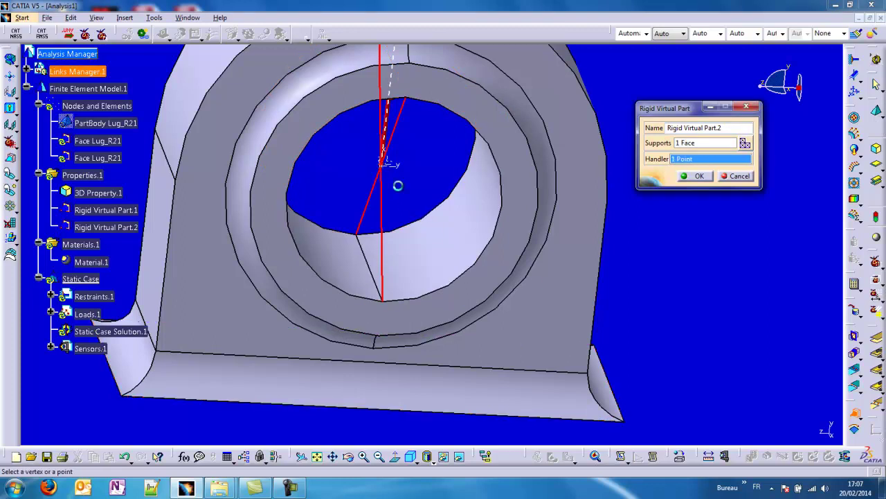
click(695, 176)
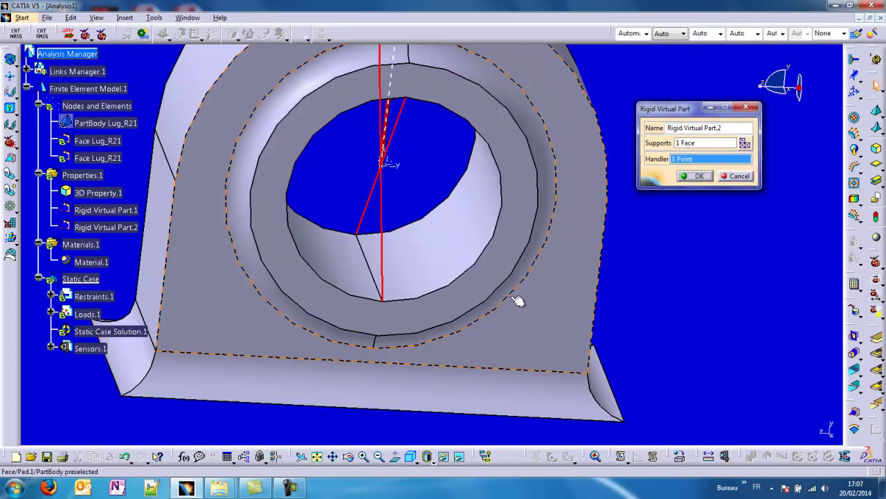
- Compute the mesh of the part and its two rigid virtual parts
middle_drag(446, 238, 506, 392)
middle_drag(425, 305, 458, 314)
click(854, 284)
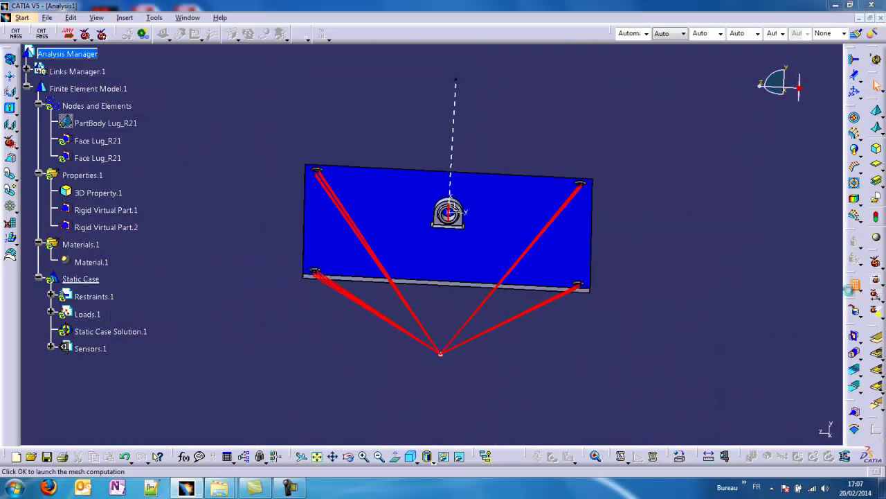
click(775, 425)
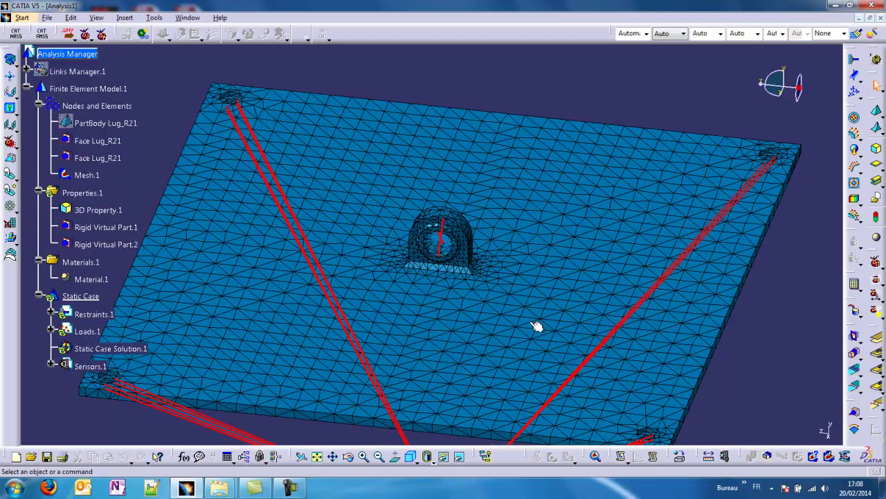
- Examine the lug mesh and the rigid elements linking the bore nodes to the centre point, and clear the selection
middle_drag(532, 323, 458, 146)
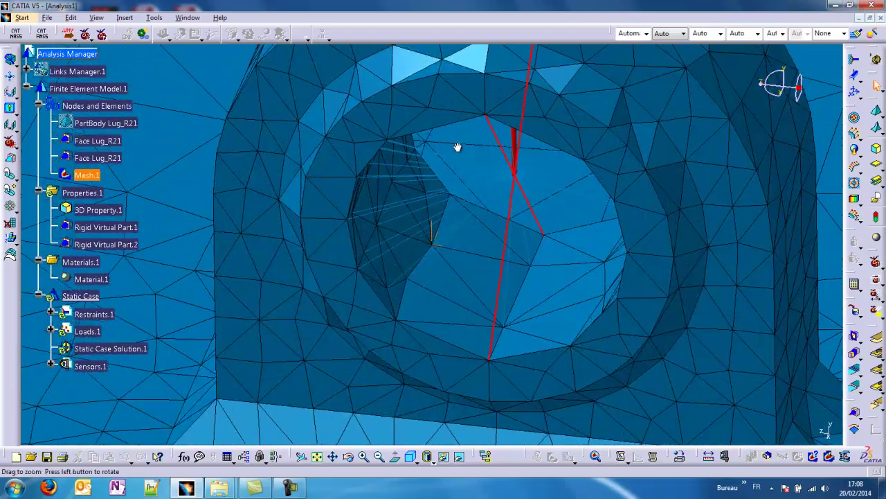
middle_drag(493, 273, 447, 206)
click(436, 164)
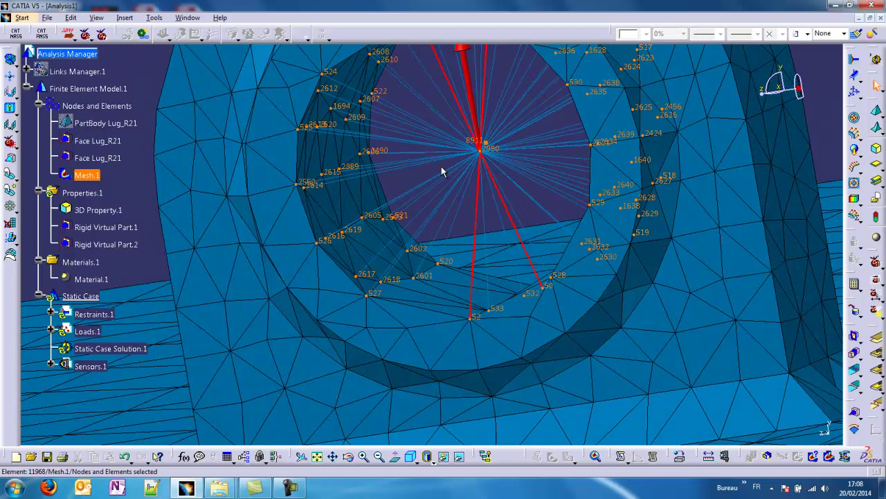
middle_drag(441, 168, 444, 224)
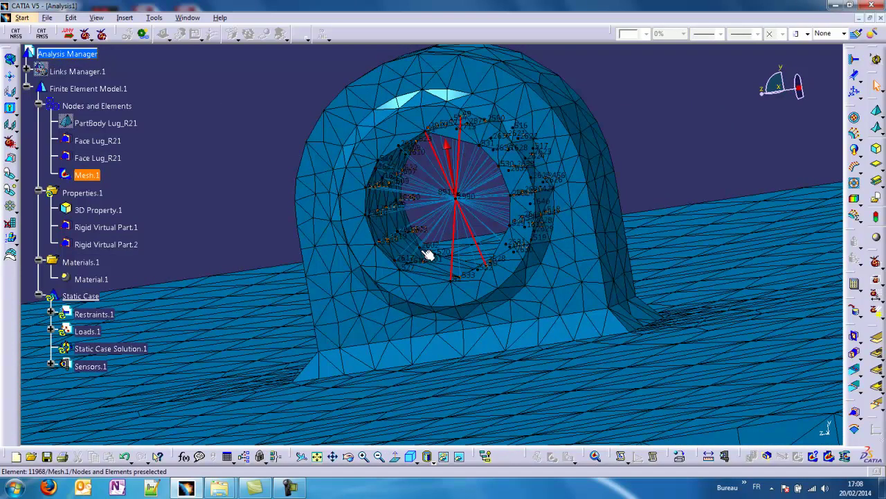
click(245, 142)
middle_drag(354, 117, 399, 186)
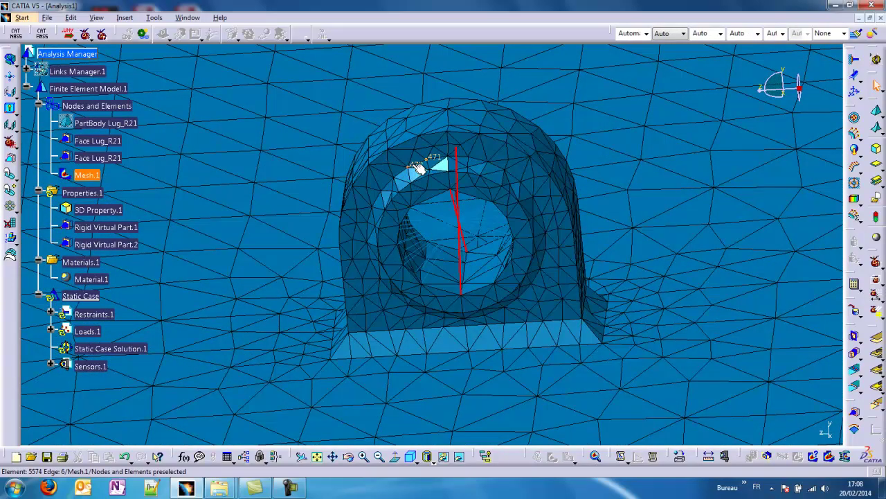
middle_drag(417, 168, 449, 234)
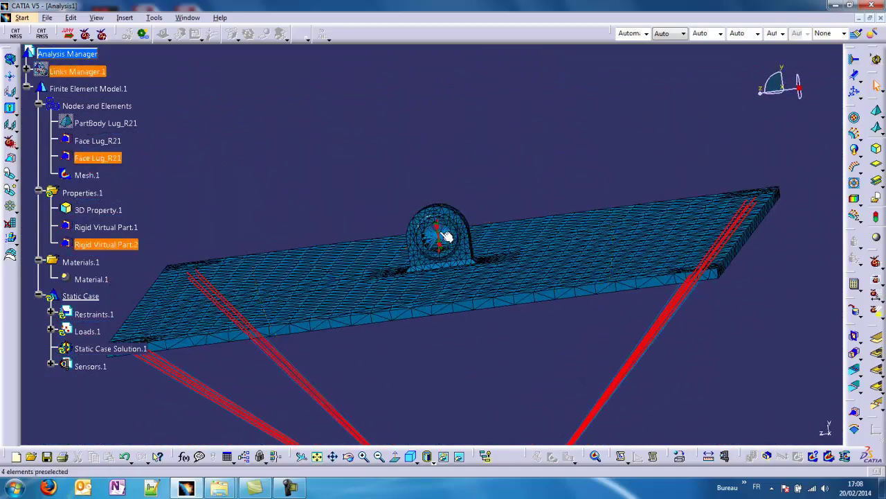
middle_click(448, 236)
middle_drag(469, 343, 404, 198)
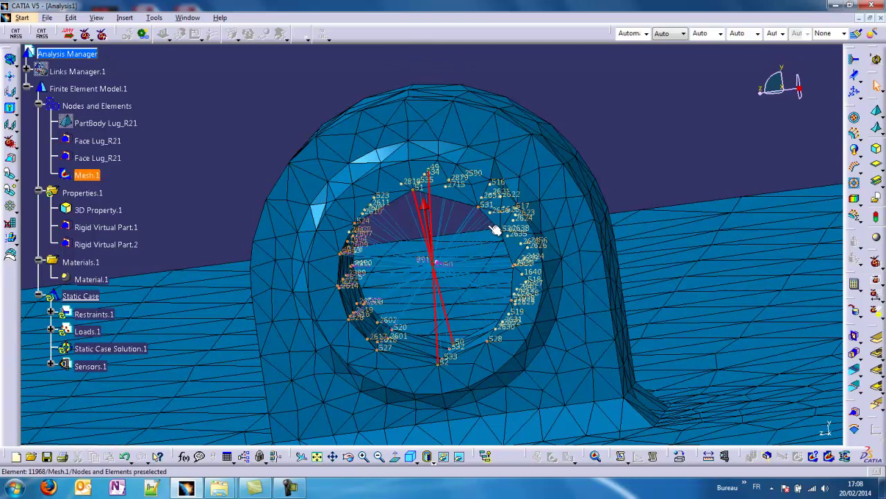
middle_drag(435, 290, 388, 277)
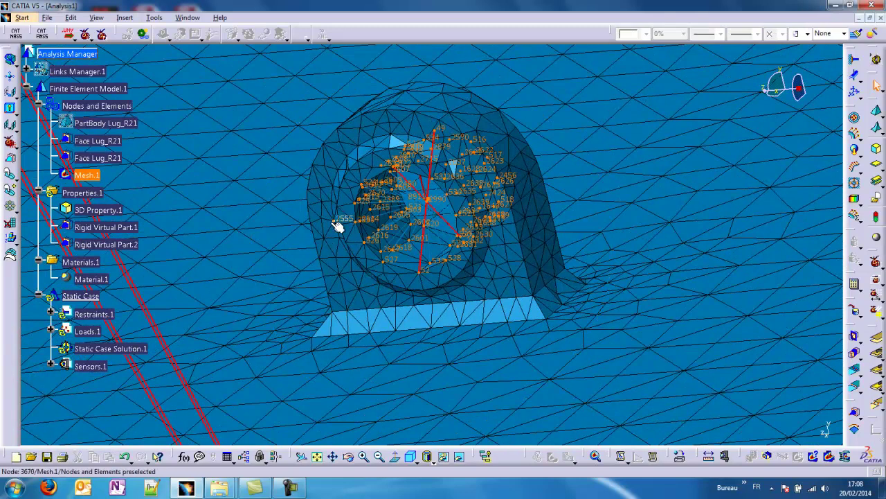
click(450, 203)
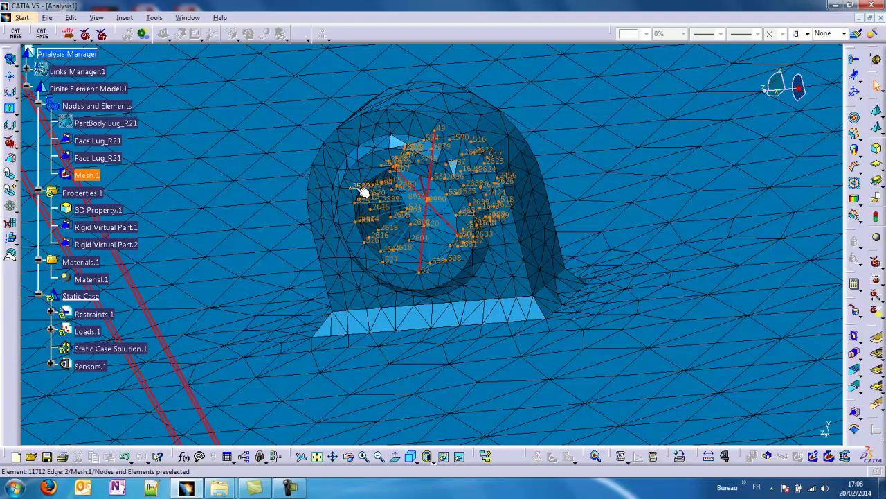
middle_drag(426, 227, 445, 303)
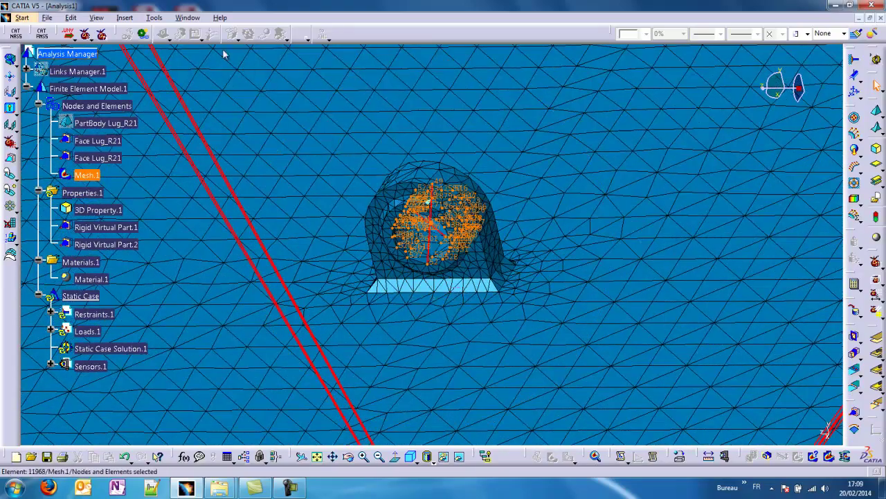
middle_drag(427, 202, 437, 290)
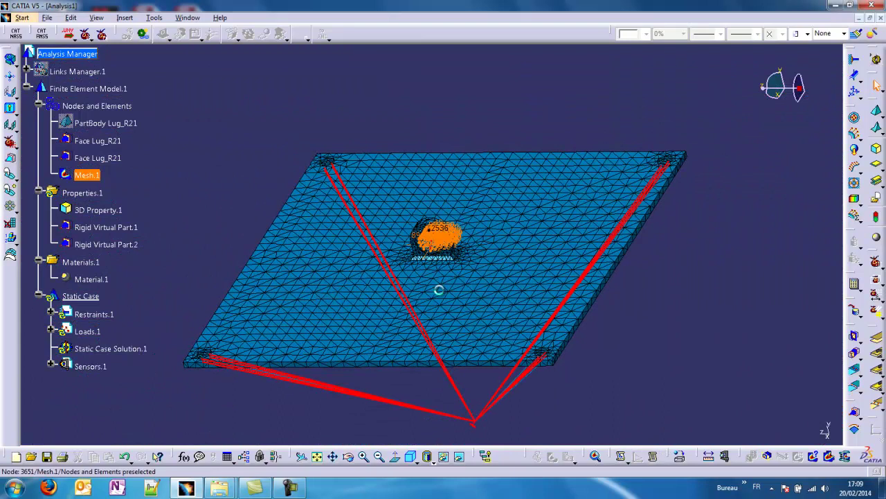
click(226, 79)
- Switch to the Lug_R21.CATPart document and collapse the Measure branch of its specification tree
click(195, 18)
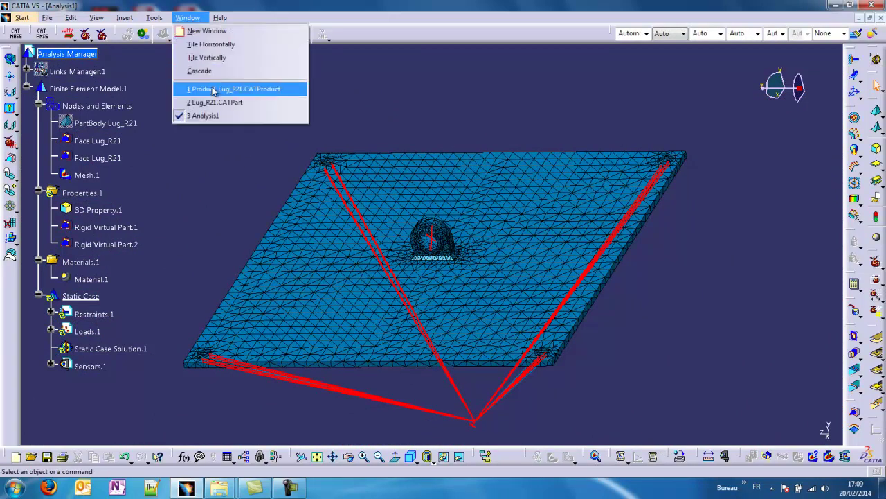
click(212, 104)
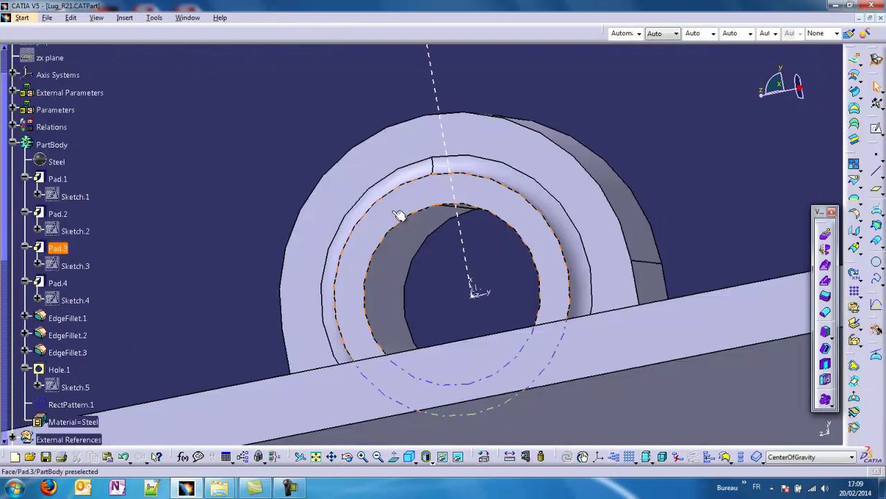
middle_drag(401, 241, 367, 261)
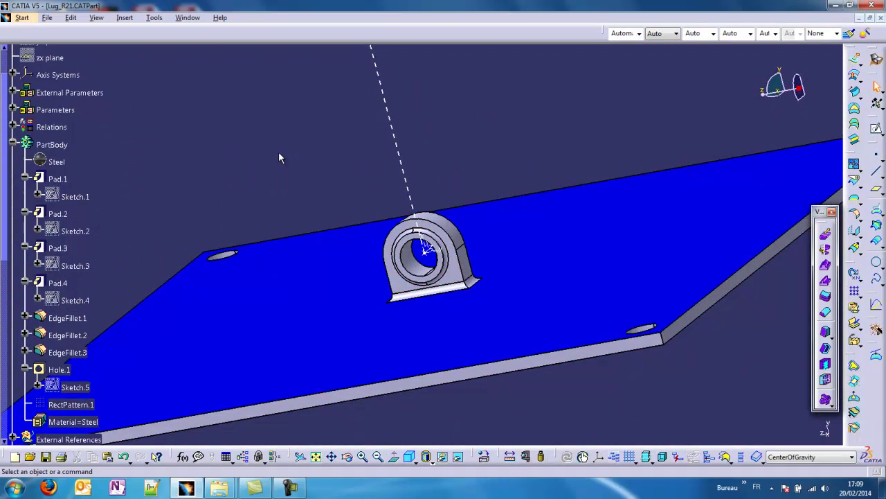
scroll(248, 165, down, 5)
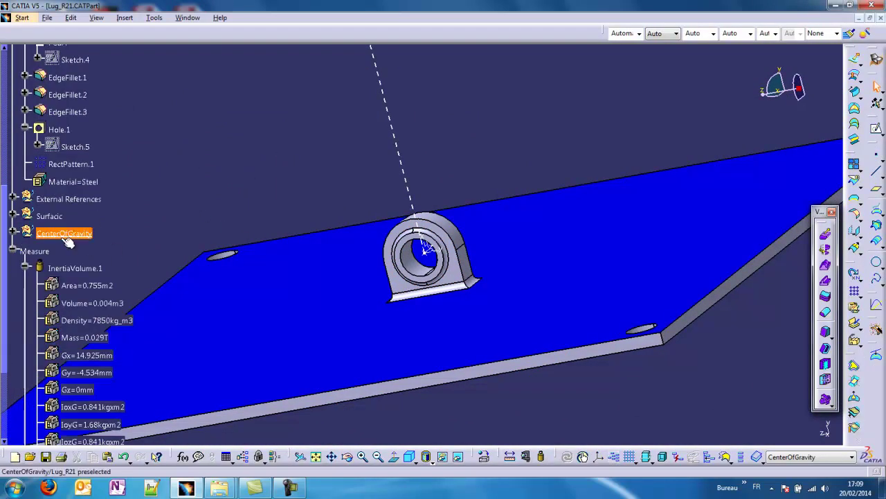
click(12, 250)
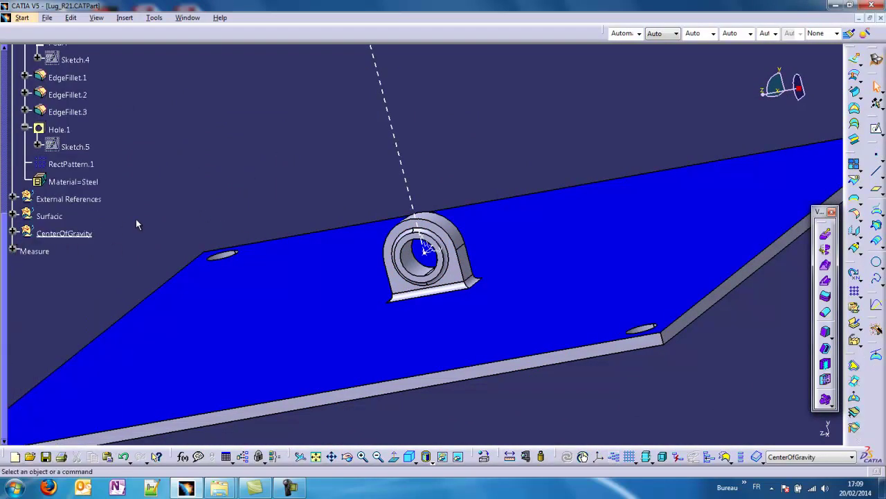
- Insert a geometrical set named Simulation with Lug_R21 as its father
click(126, 19)
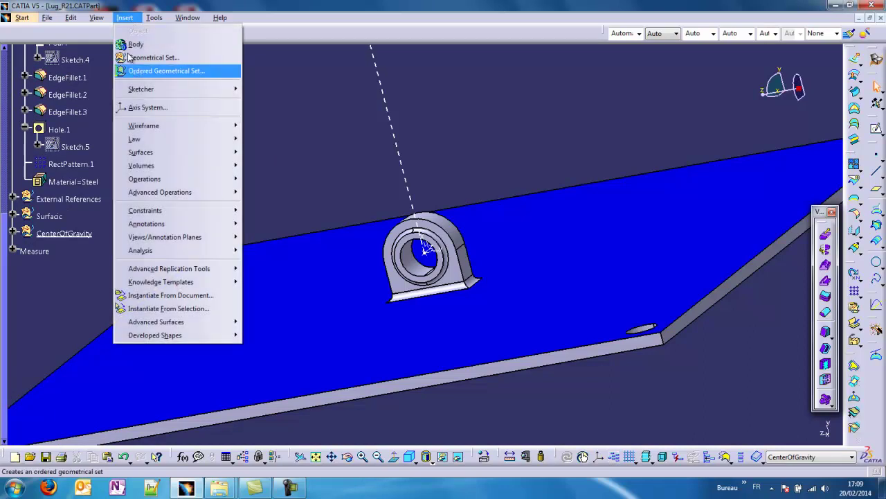
click(145, 58)
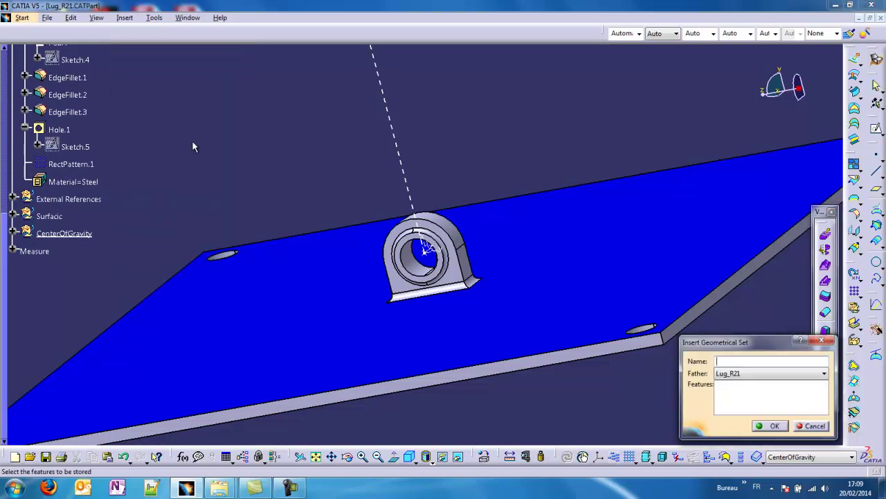
text(Simulation)
key(Return)
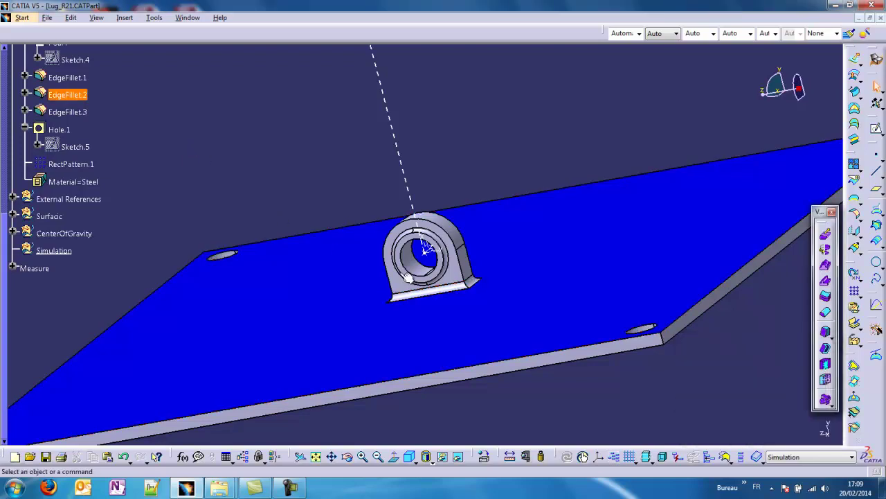
middle_drag(439, 342, 351, 149)
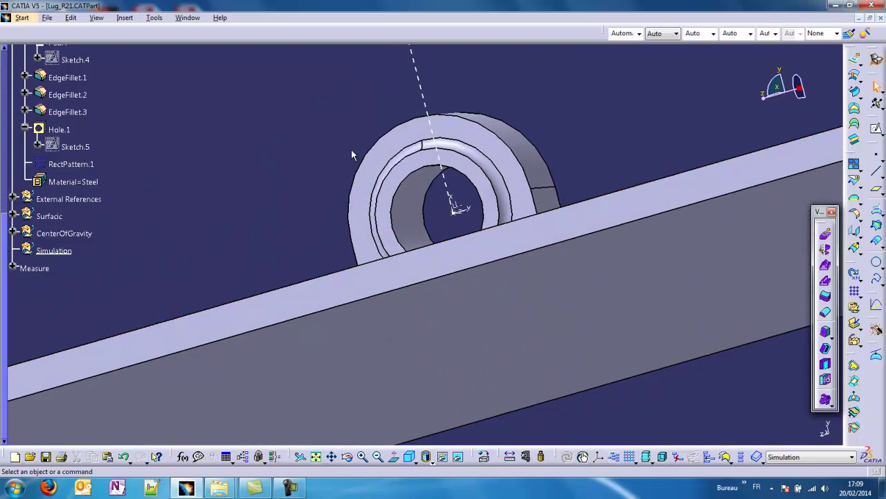
- Extract the inner cylindrical face of the lug bore with No propagation
click(858, 202)
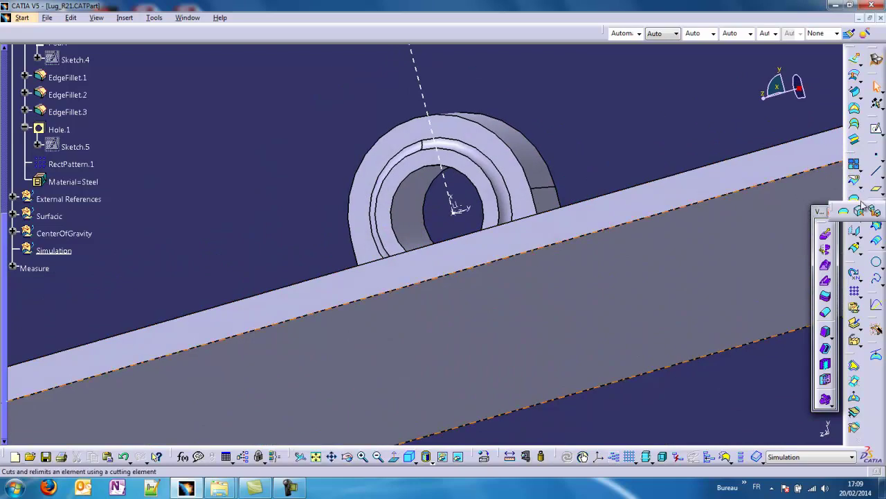
click(861, 212)
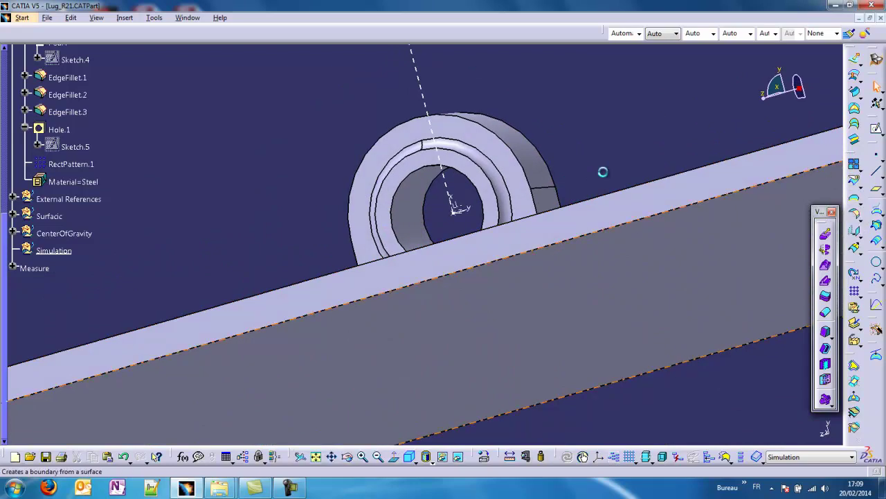
click(411, 212)
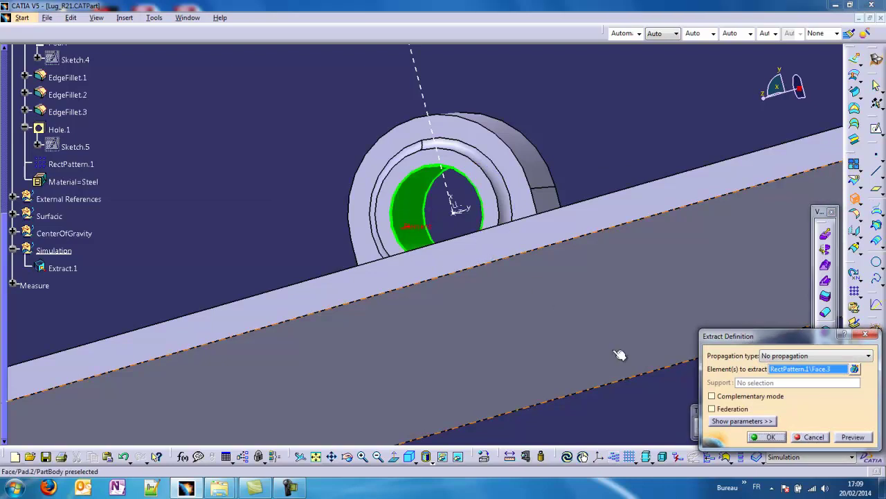
click(767, 437)
- Split the extracted bore face with the axis-system plane at the bore centre, keeping the upper half, and check the resulting surface
middle_click(394, 205)
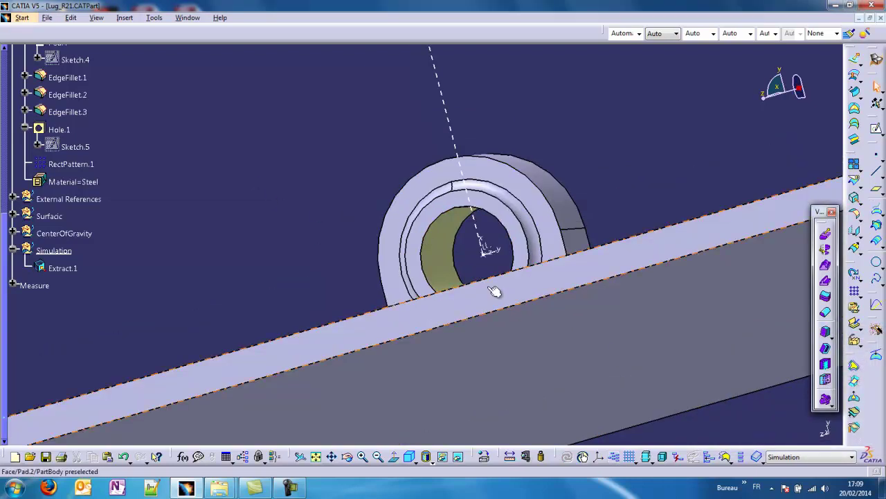
middle_drag(494, 289, 473, 227)
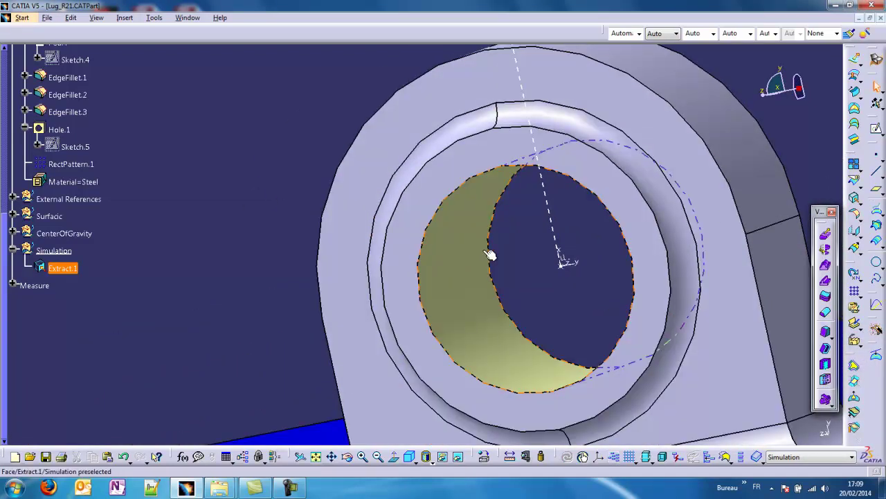
click(856, 183)
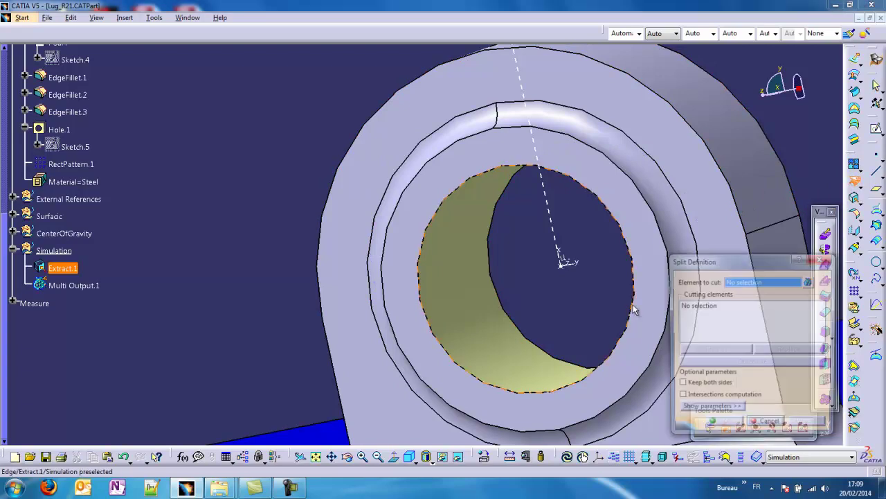
click(475, 289)
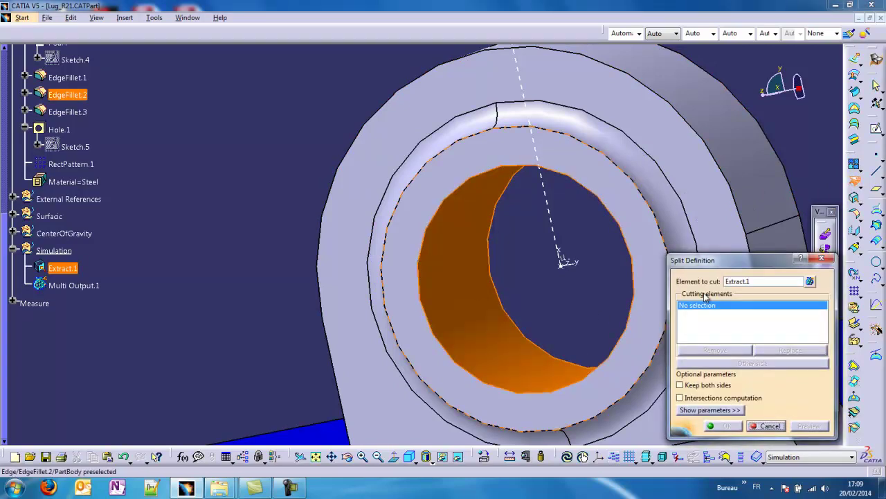
middle_drag(568, 272, 465, 184)
middle_click(564, 264)
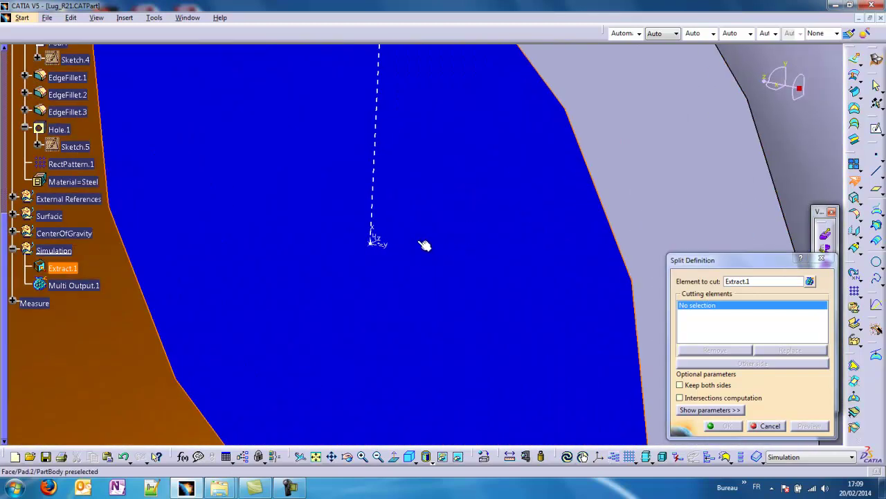
click(378, 242)
middle_drag(489, 305, 454, 384)
click(720, 425)
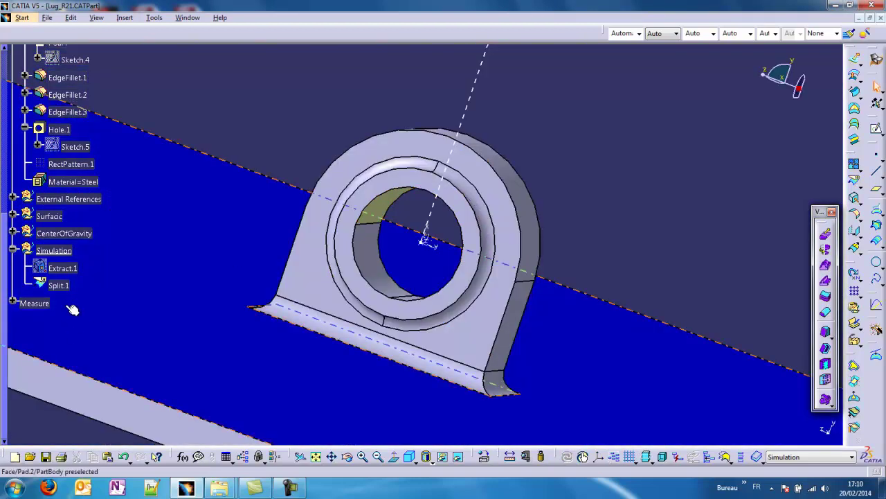
click(59, 285)
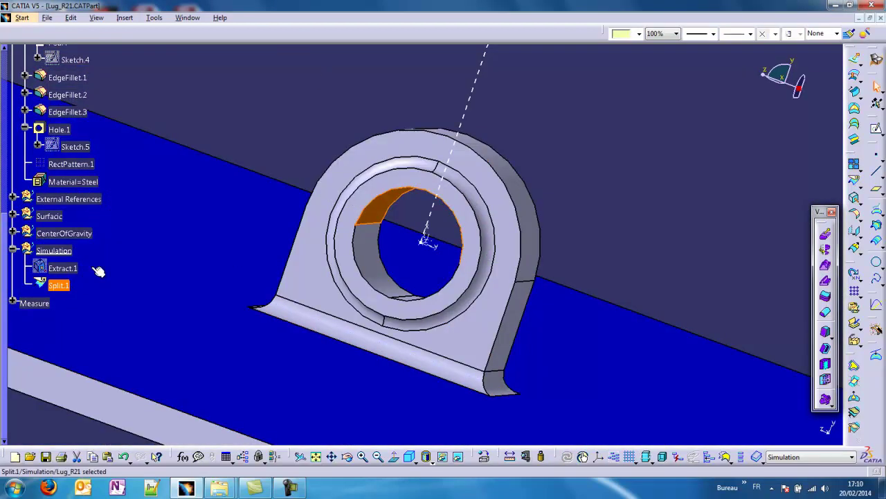
click(316, 79)
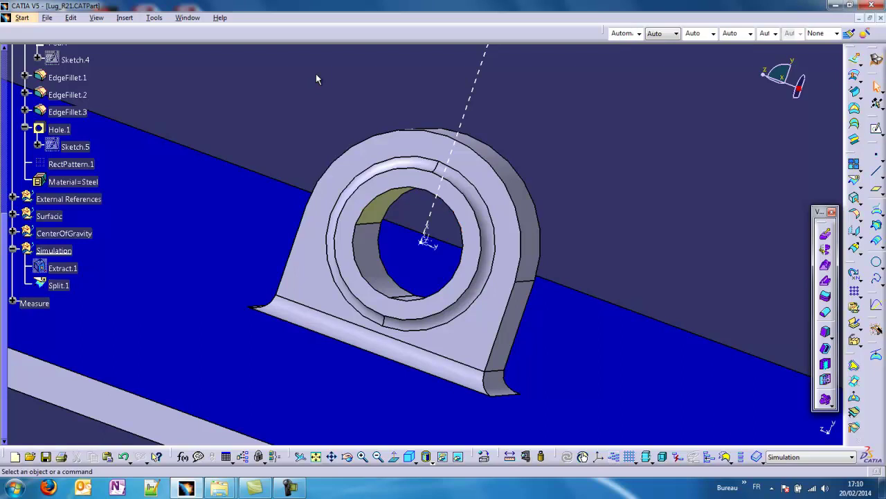
click(388, 208)
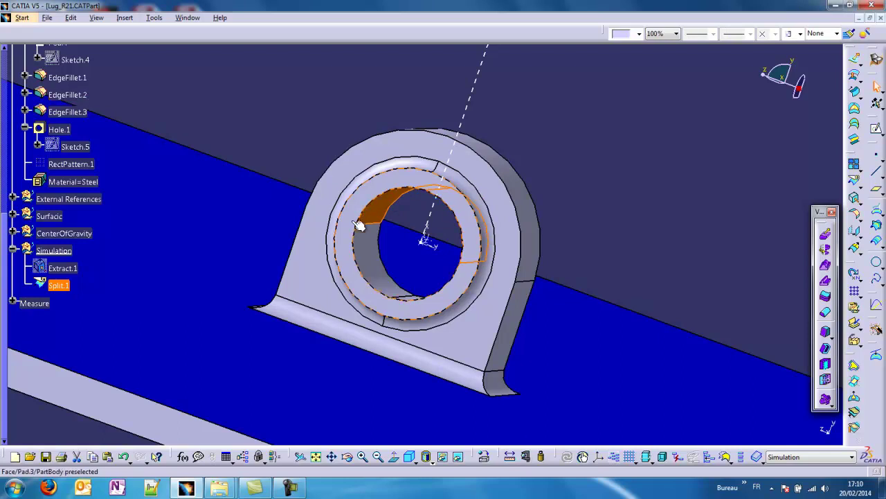
click(311, 121)
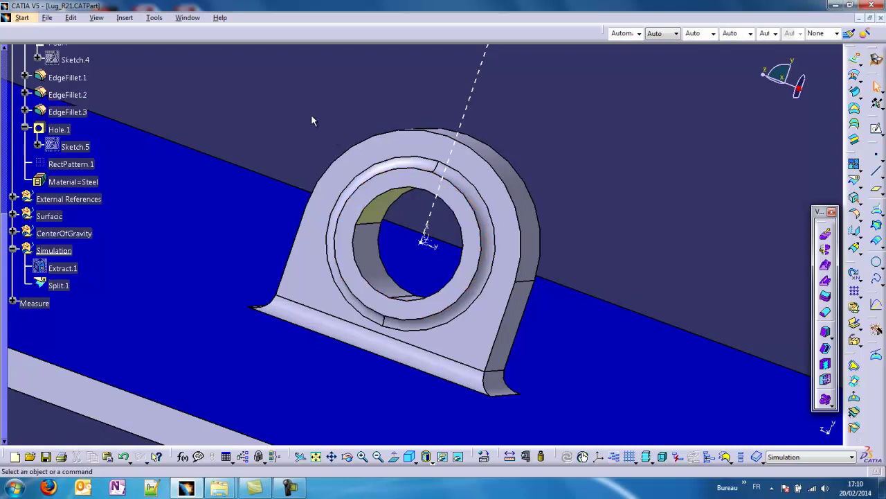
- Switch to the Part Design workbench and define PartBody as the in-work object
click(876, 60)
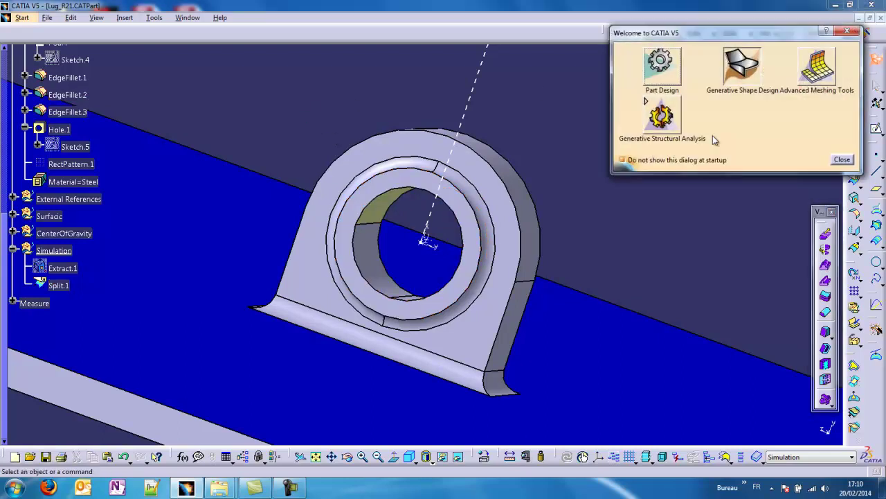
click(662, 65)
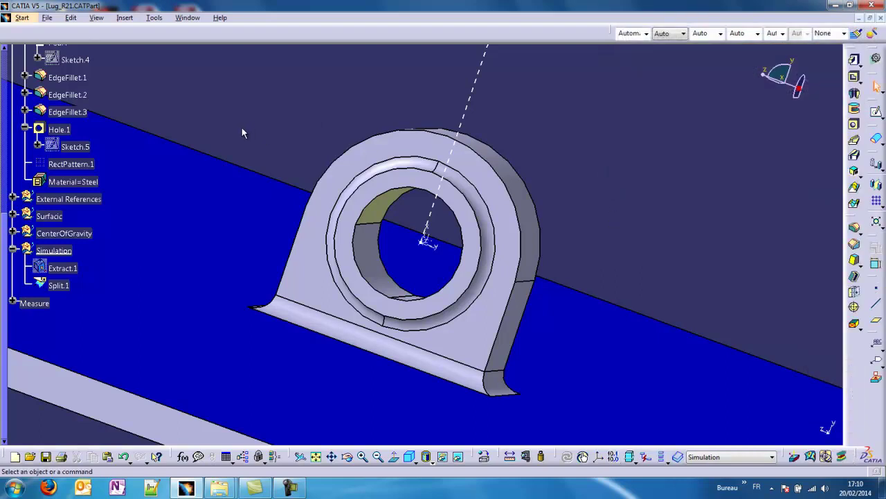
scroll(233, 134, up, 5)
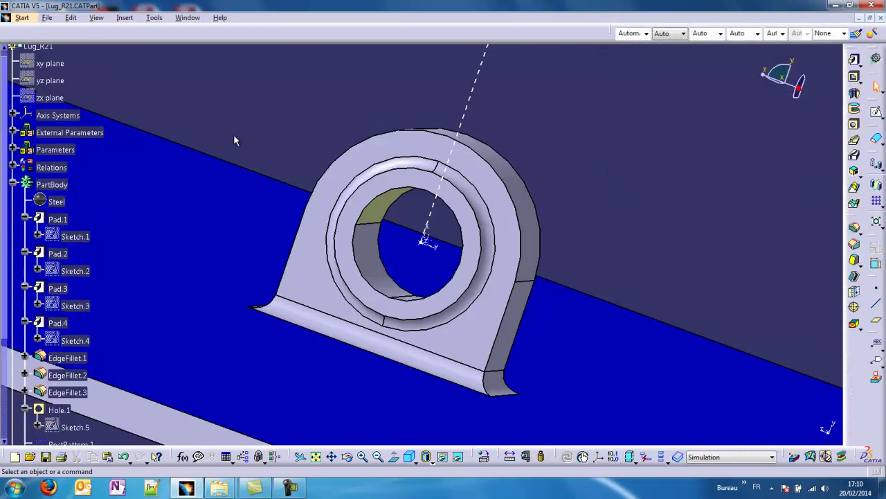
right_click(55, 184)
click(89, 259)
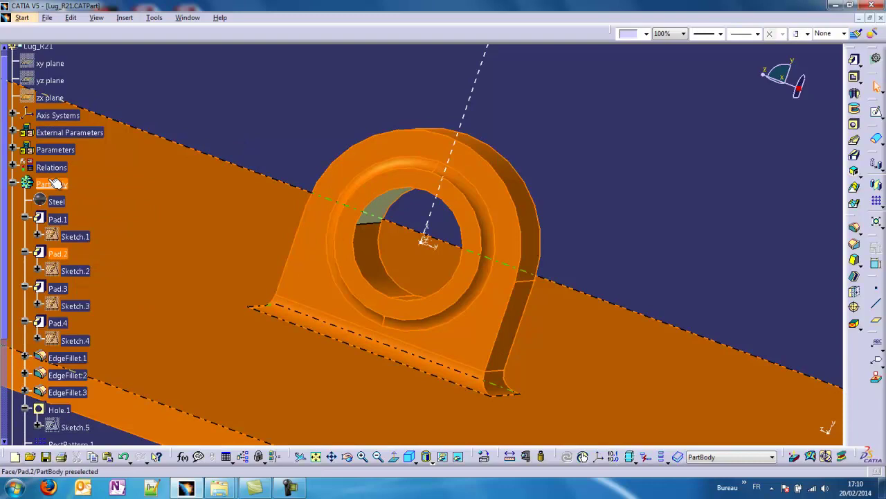
click(241, 103)
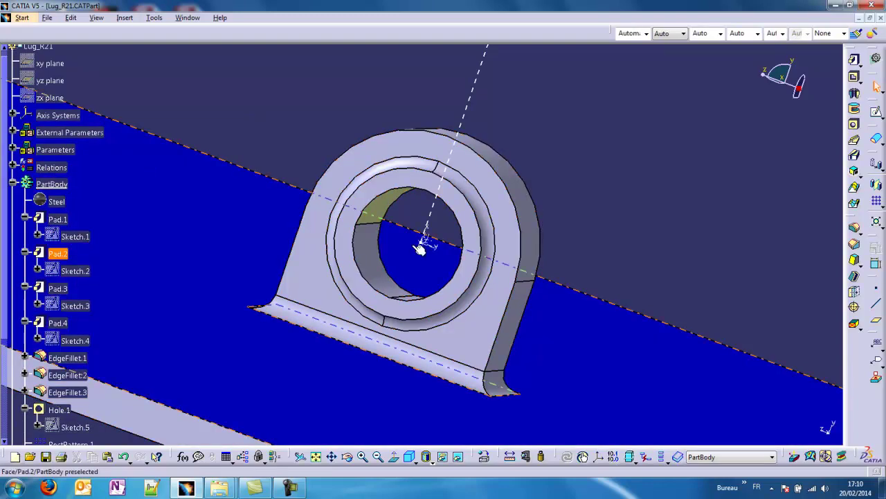
- Sew the split half-bore surface onto PartBody with Intersect body and Simplify geometry off
click(882, 143)
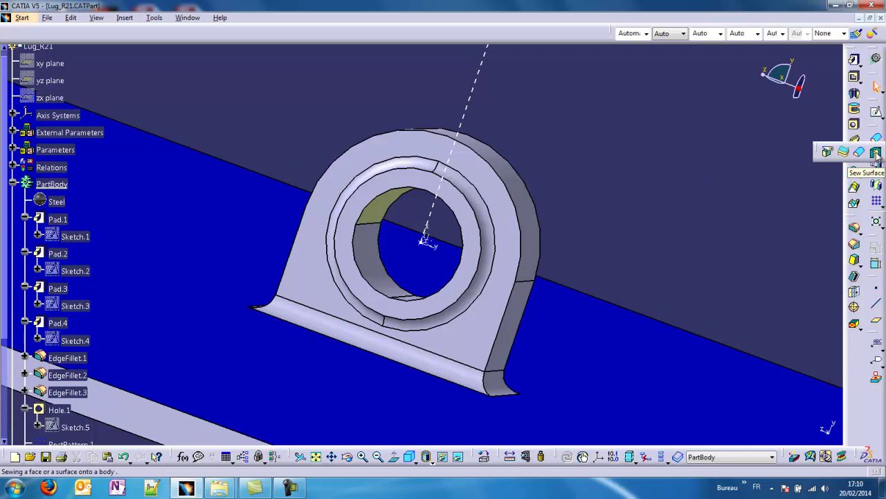
click(875, 153)
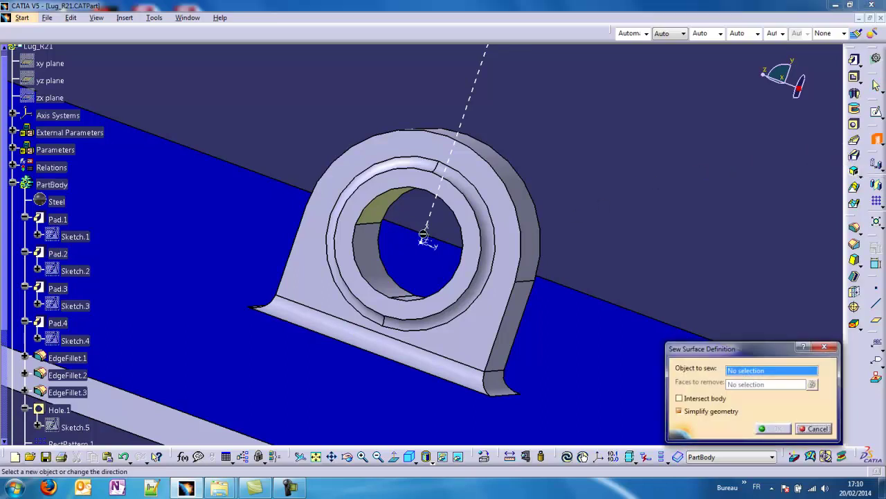
click(382, 214)
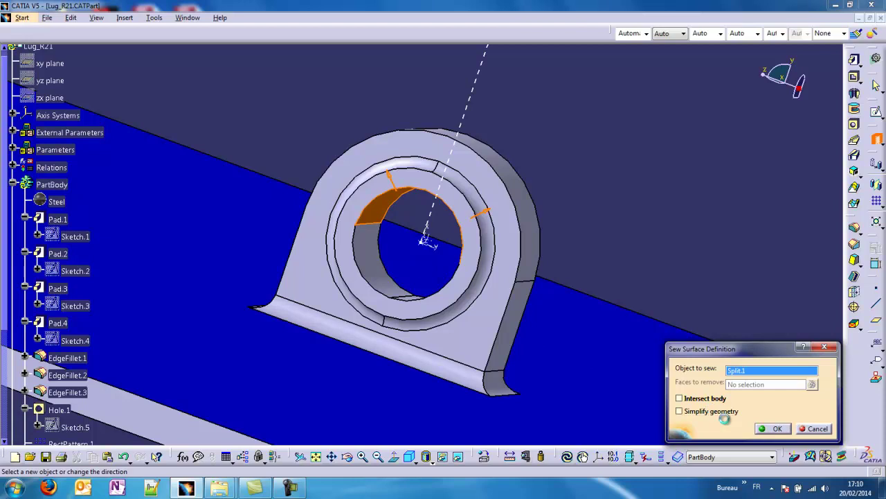
click(775, 429)
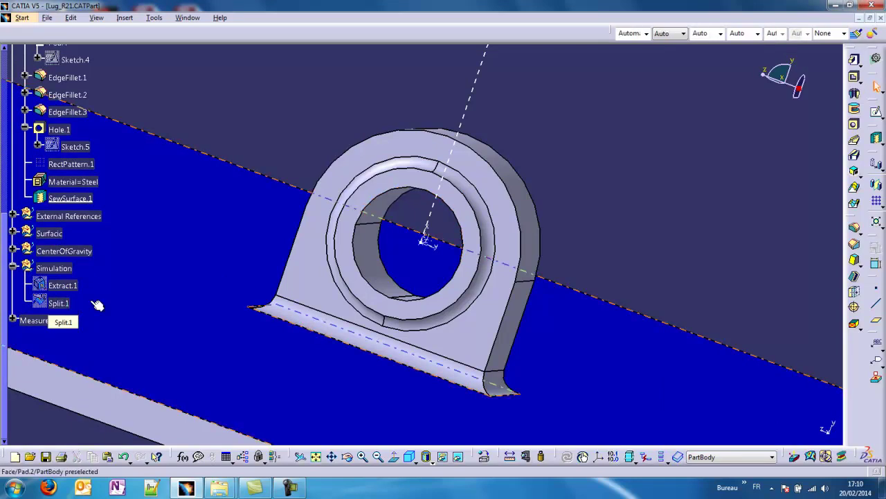
- Colour the sewn upper half face of the lug bore green
click(378, 211)
middle_drag(427, 279, 691, 143)
click(693, 139)
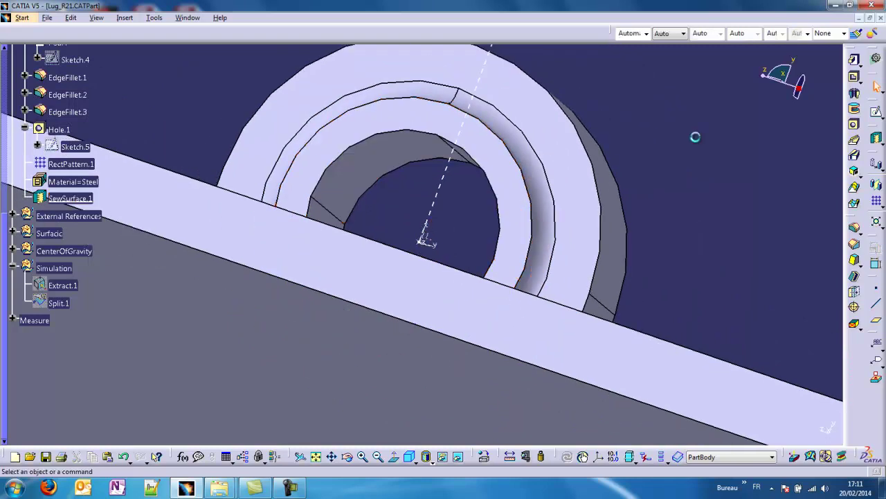
click(382, 172)
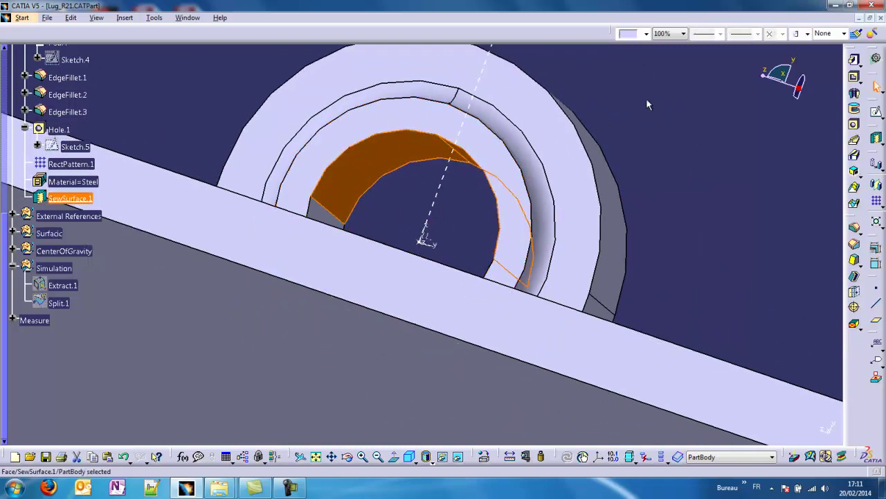
click(633, 34)
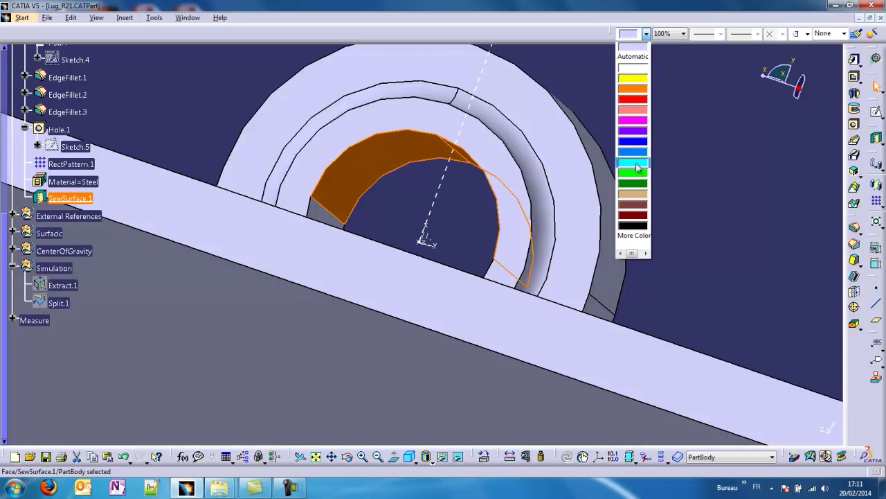
click(633, 173)
click(711, 261)
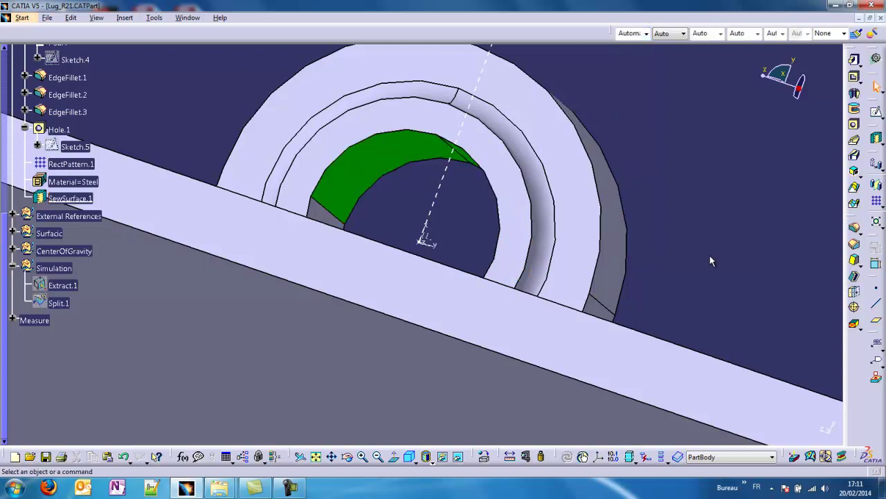
- Switch to the Analysis1 document and activate the Mesh.1 image, accepting the mesh update
middle_drag(390, 167, 380, 312)
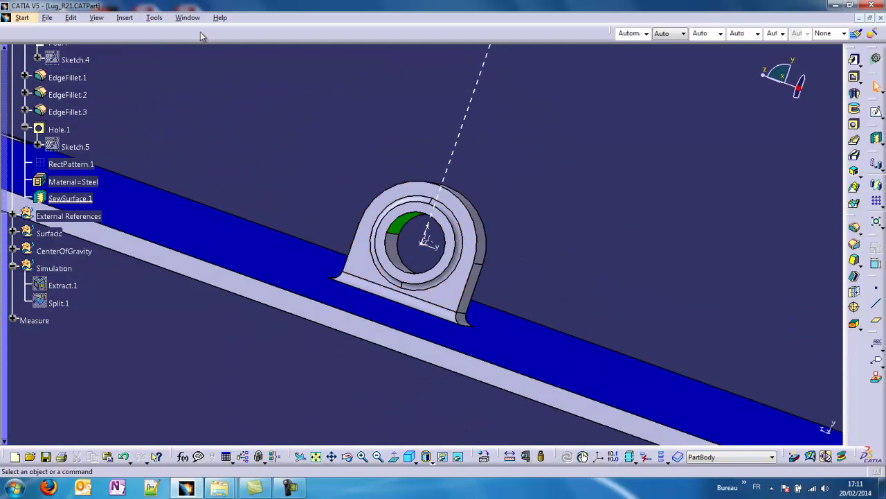
click(191, 19)
click(204, 114)
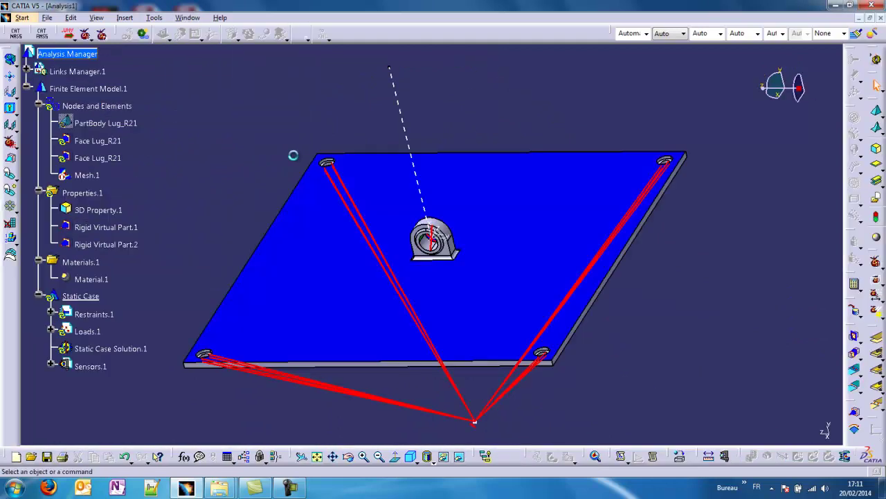
right_click(86, 122)
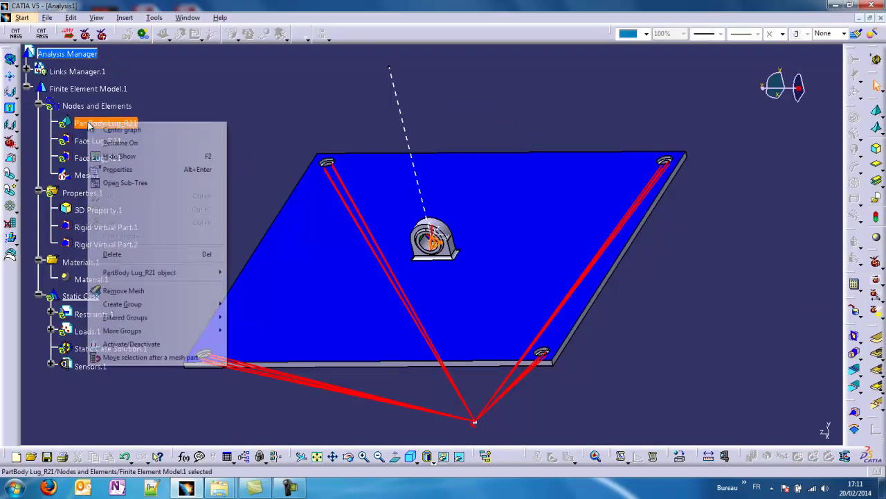
right_click(69, 177)
click(118, 345)
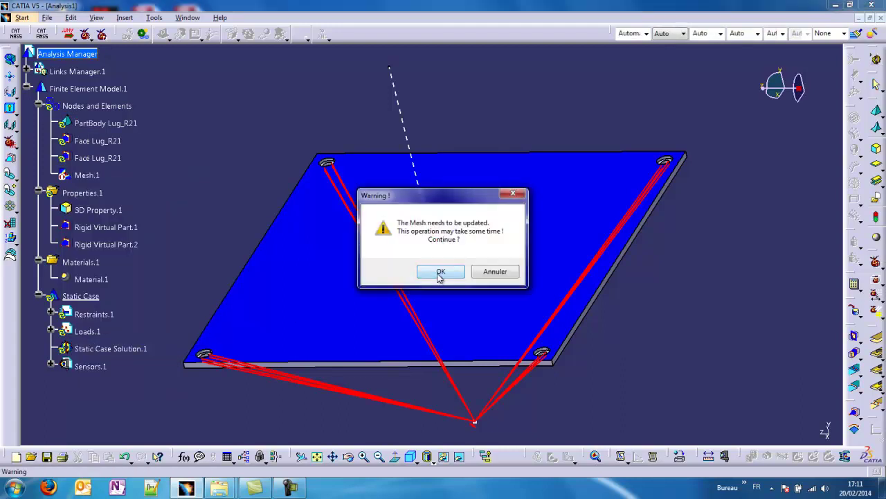
click(437, 274)
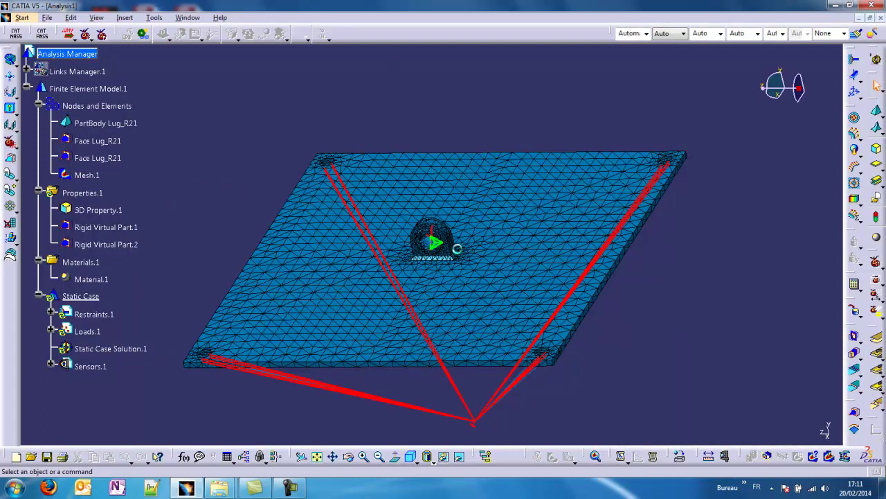
- Inspect the lug mesh around the bore, deactivate the Mesh.1 image and hide the PartBody Lug_R21 mesh part
middle_drag(465, 355, 406, 182)
right_click(89, 177)
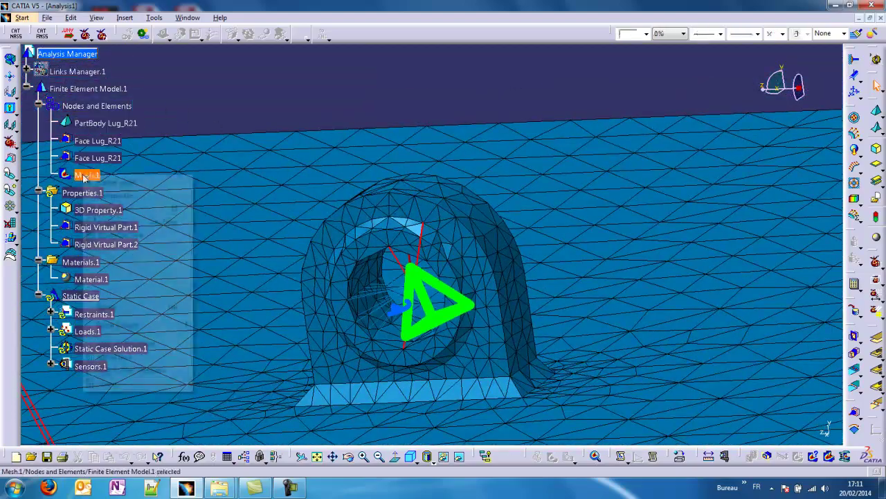
click(139, 342)
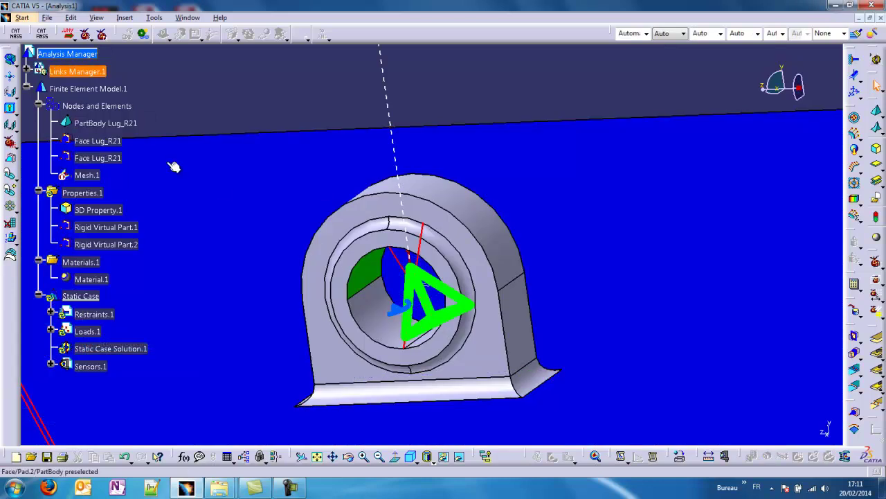
click(108, 124)
key(space)
- Replace the supports of Rigid Virtual Part.2 with the green upper half face of the lug bore
middle_drag(424, 281, 430, 201)
double_click(111, 246)
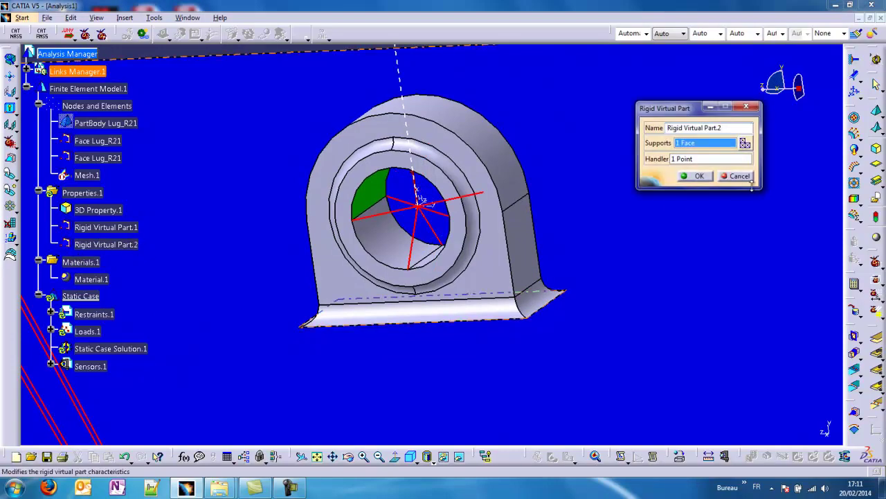
right_click(706, 144)
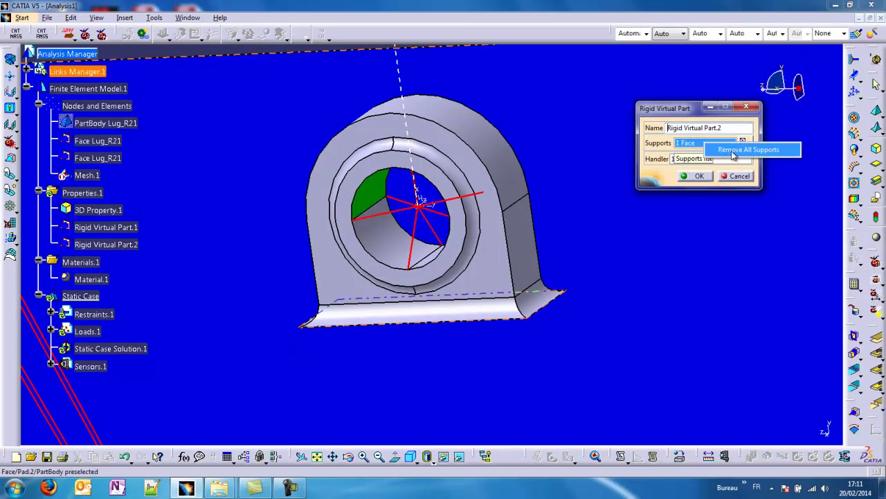
click(736, 153)
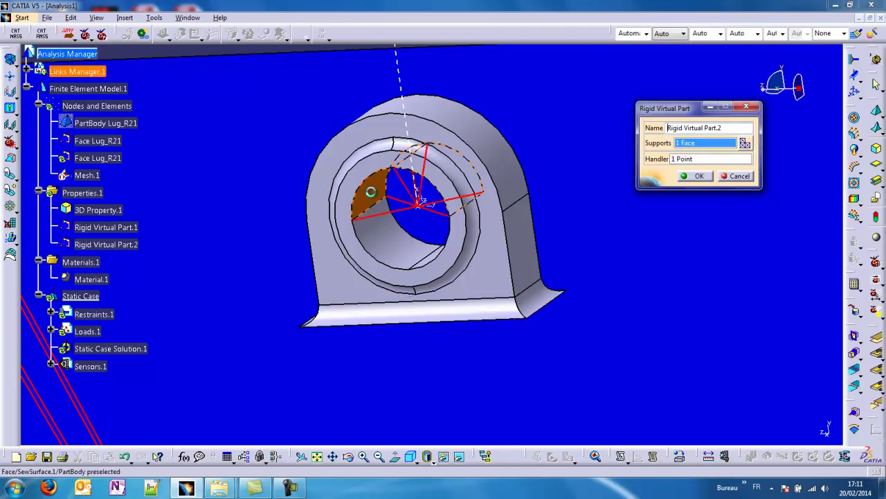
middle_drag(379, 196, 405, 214)
click(697, 178)
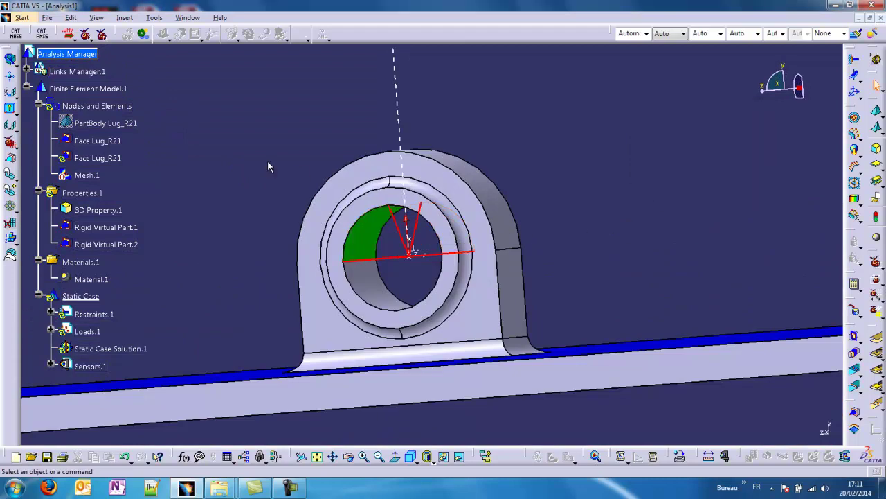
- Activate the Mesh.1 image, accept the mesh update and inspect the rigid connections in the upper half of the bore
right_click(87, 175)
click(124, 347)
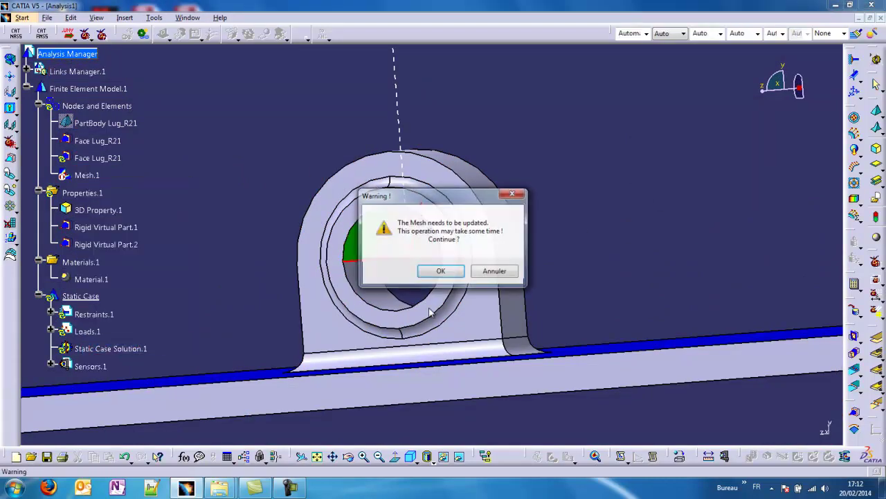
click(442, 277)
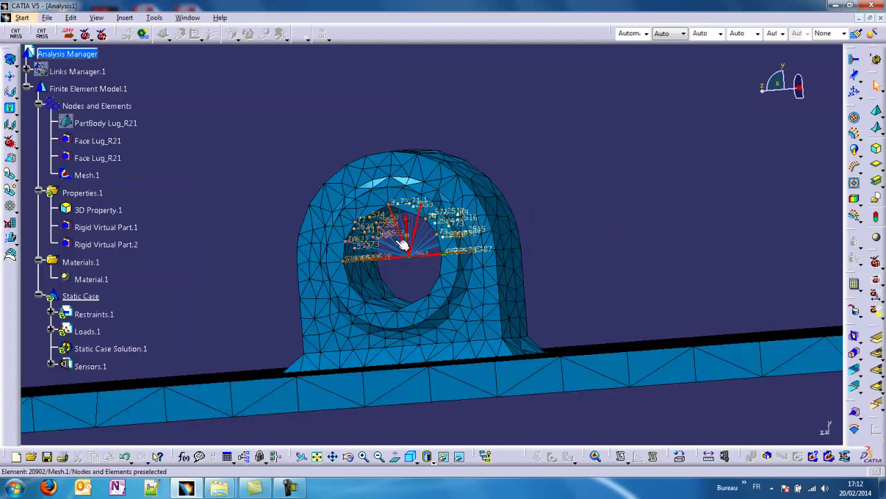
middle_drag(398, 305, 438, 310)
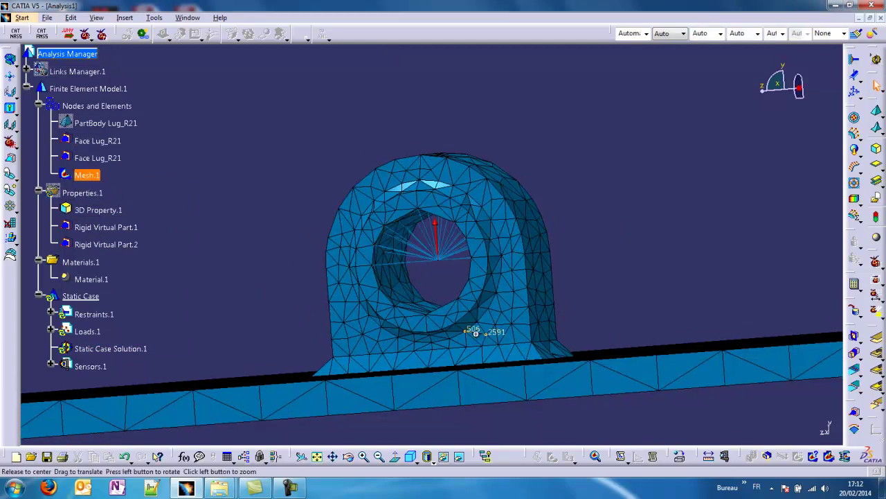
middle_drag(480, 333, 449, 248)
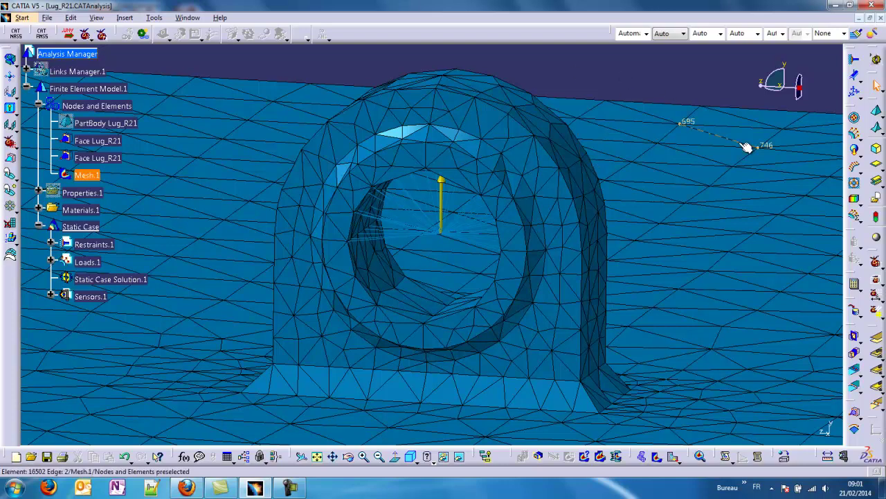
- Run the complete computation of the analysis with the All option, accepting the resources estimation
click(856, 284)
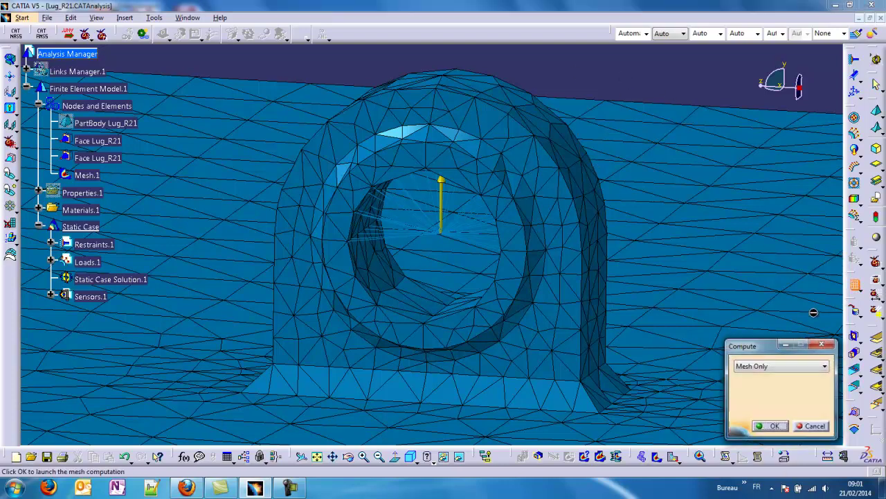
click(777, 367)
click(745, 377)
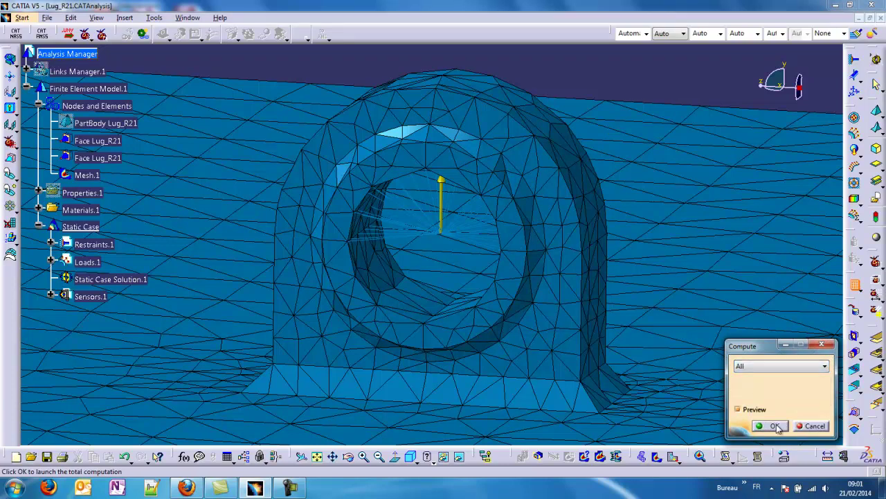
click(771, 425)
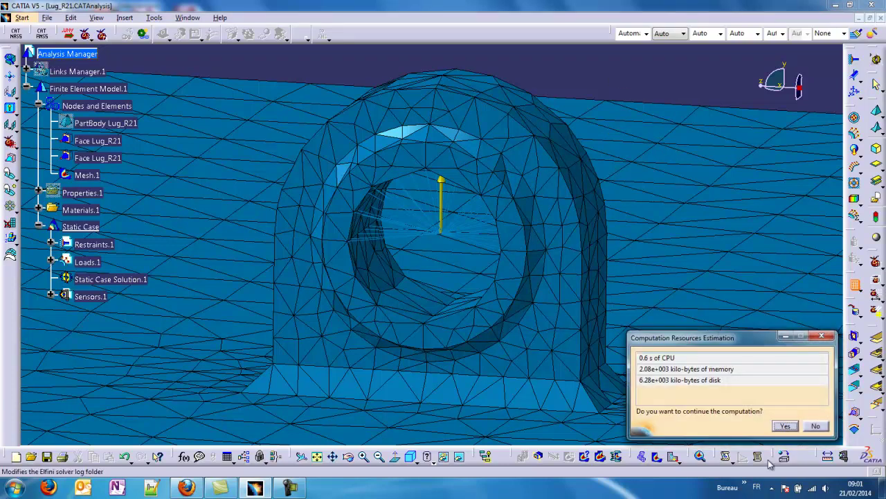
click(785, 425)
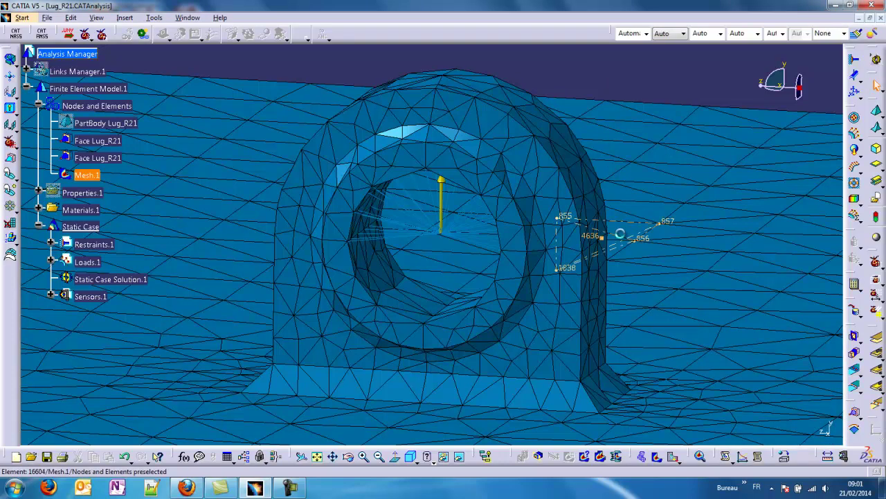
- Create a Von Mises stress image for Static Case Solution.1 and view the whole deformed plate
right_click(117, 279)
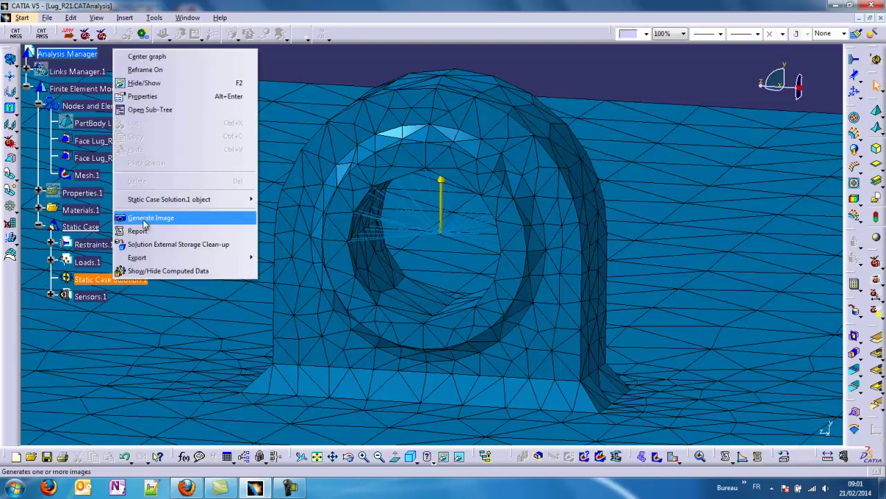
click(571, 477)
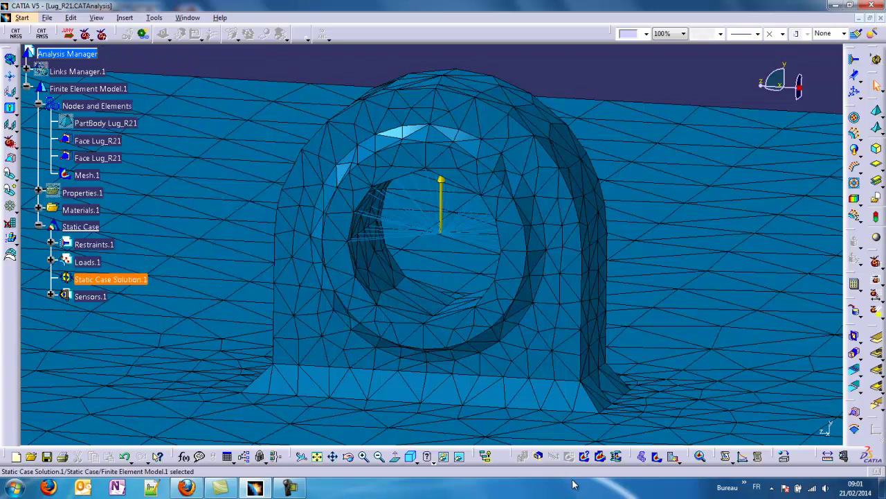
click(659, 461)
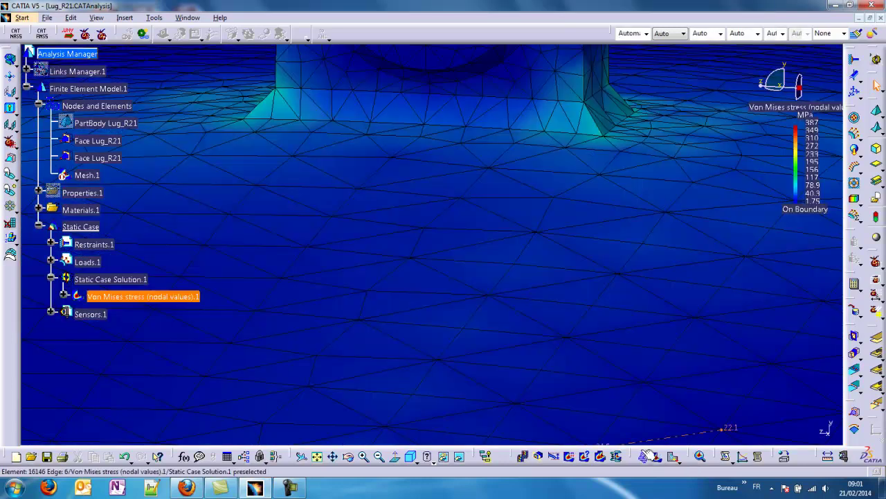
middle_drag(450, 170, 446, 363)
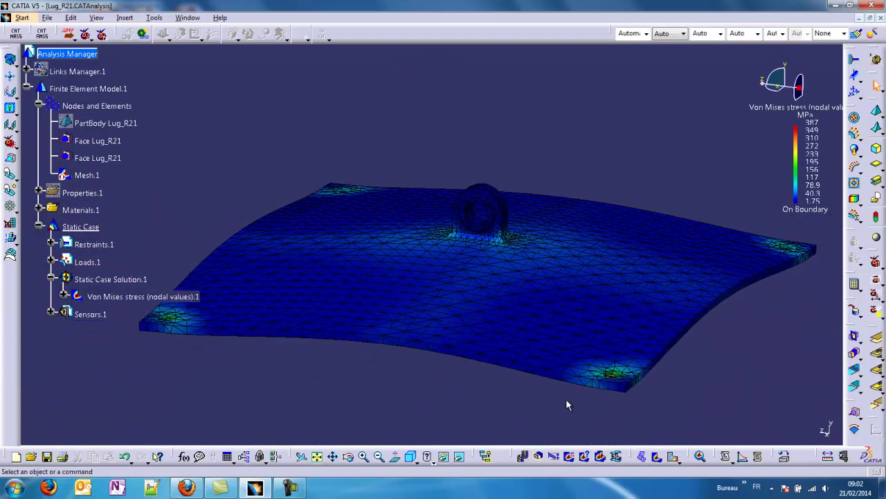
- Create a translational displacement vector image of the static case and view it around the lug and plate
click(673, 459)
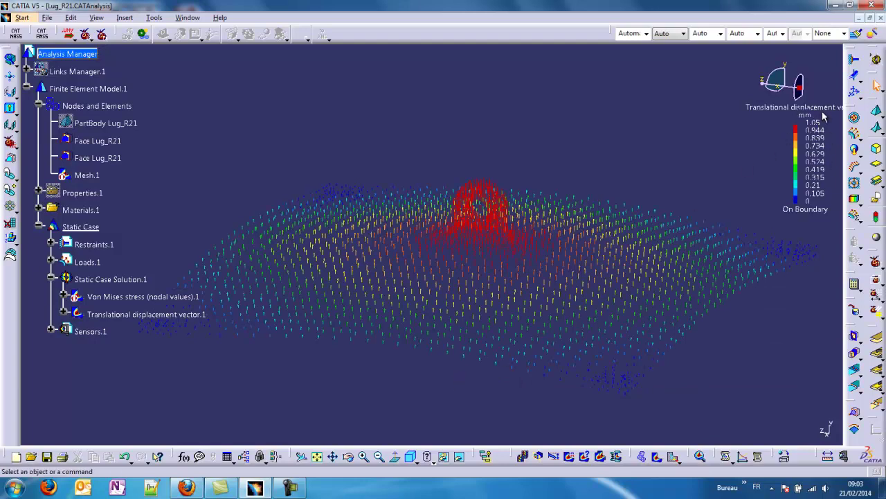
middle_drag(421, 358, 468, 237)
middle_click(464, 235)
middle_drag(492, 344, 445, 275)
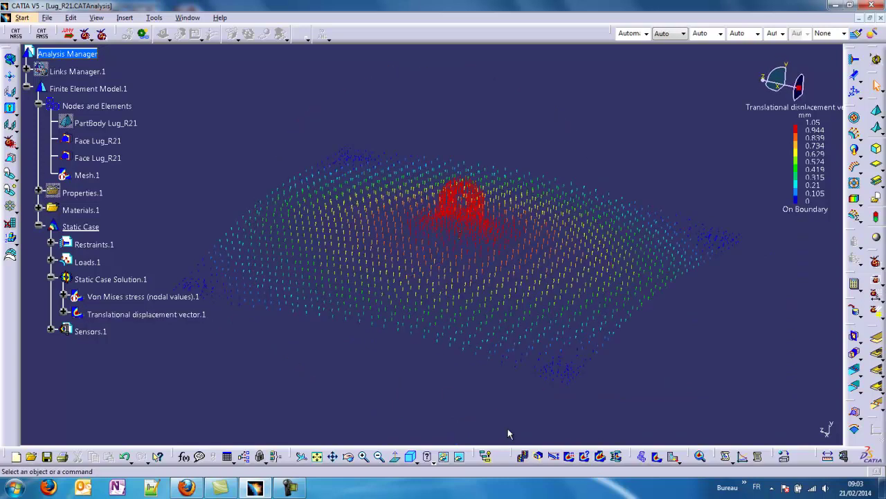
- Animate the displacement vector image, view the plate deformation from a lower angle and close the animation
click(524, 458)
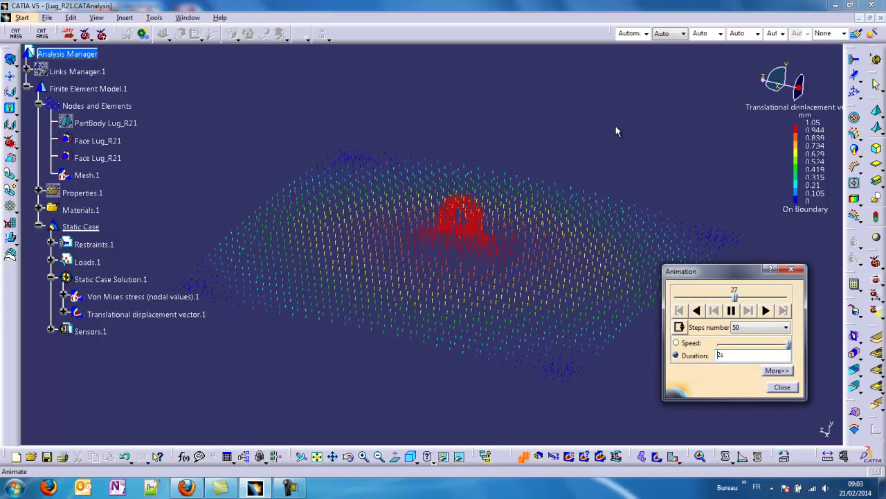
middle_drag(459, 378, 478, 355)
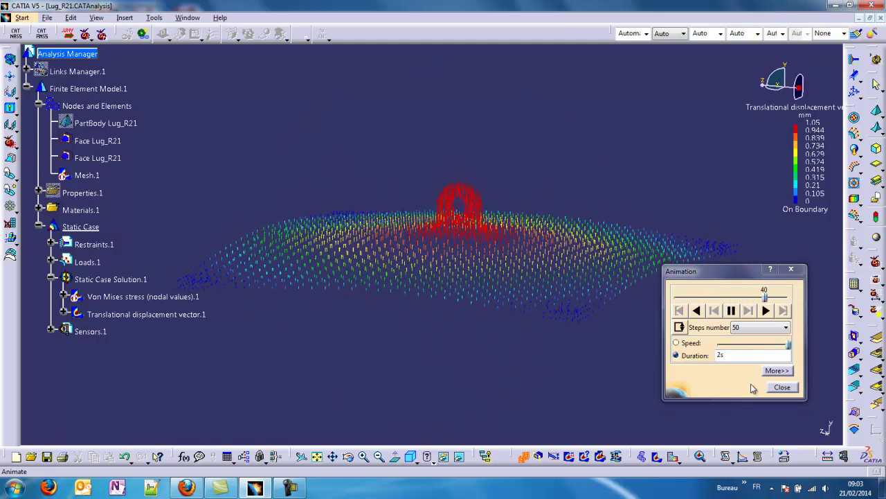
click(780, 388)
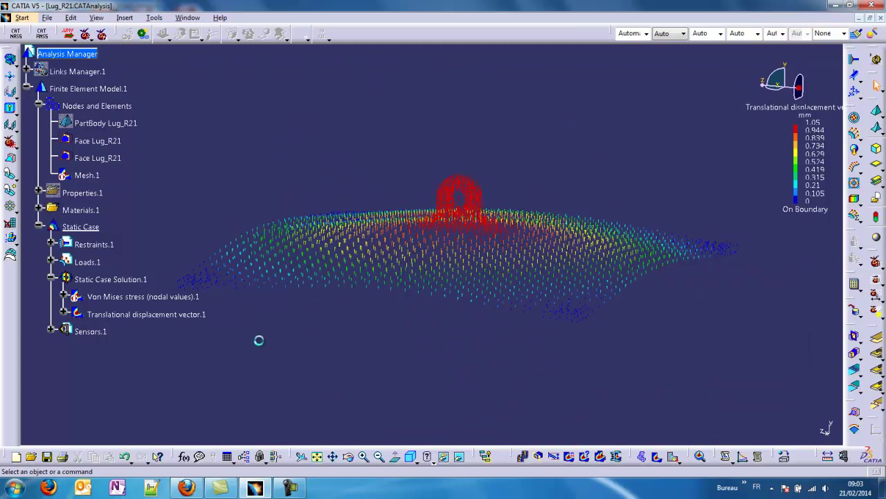
- Reactivate the Von Mises stress image so it displays together with the displacement vectors
right_click(132, 299)
click(145, 248)
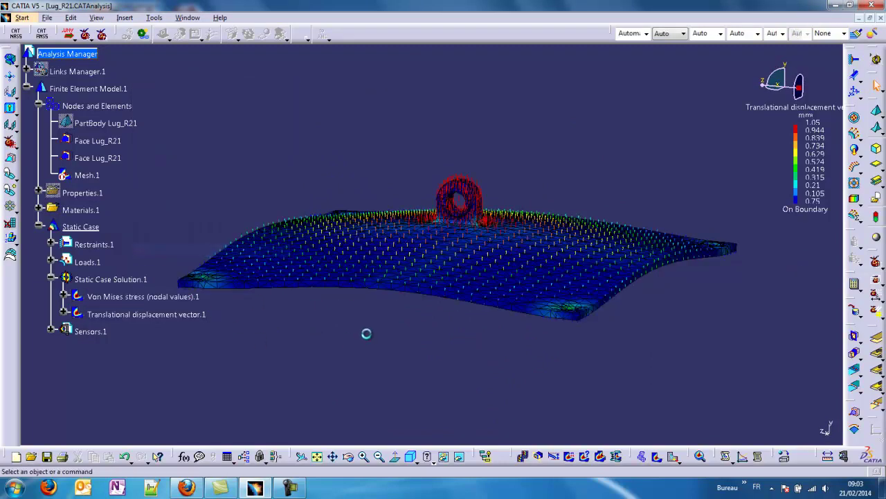
middle_drag(470, 209, 406, 305)
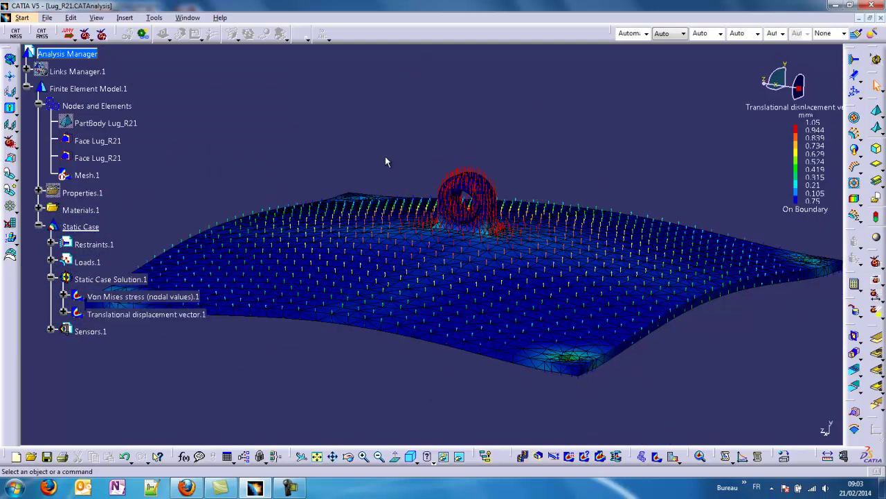